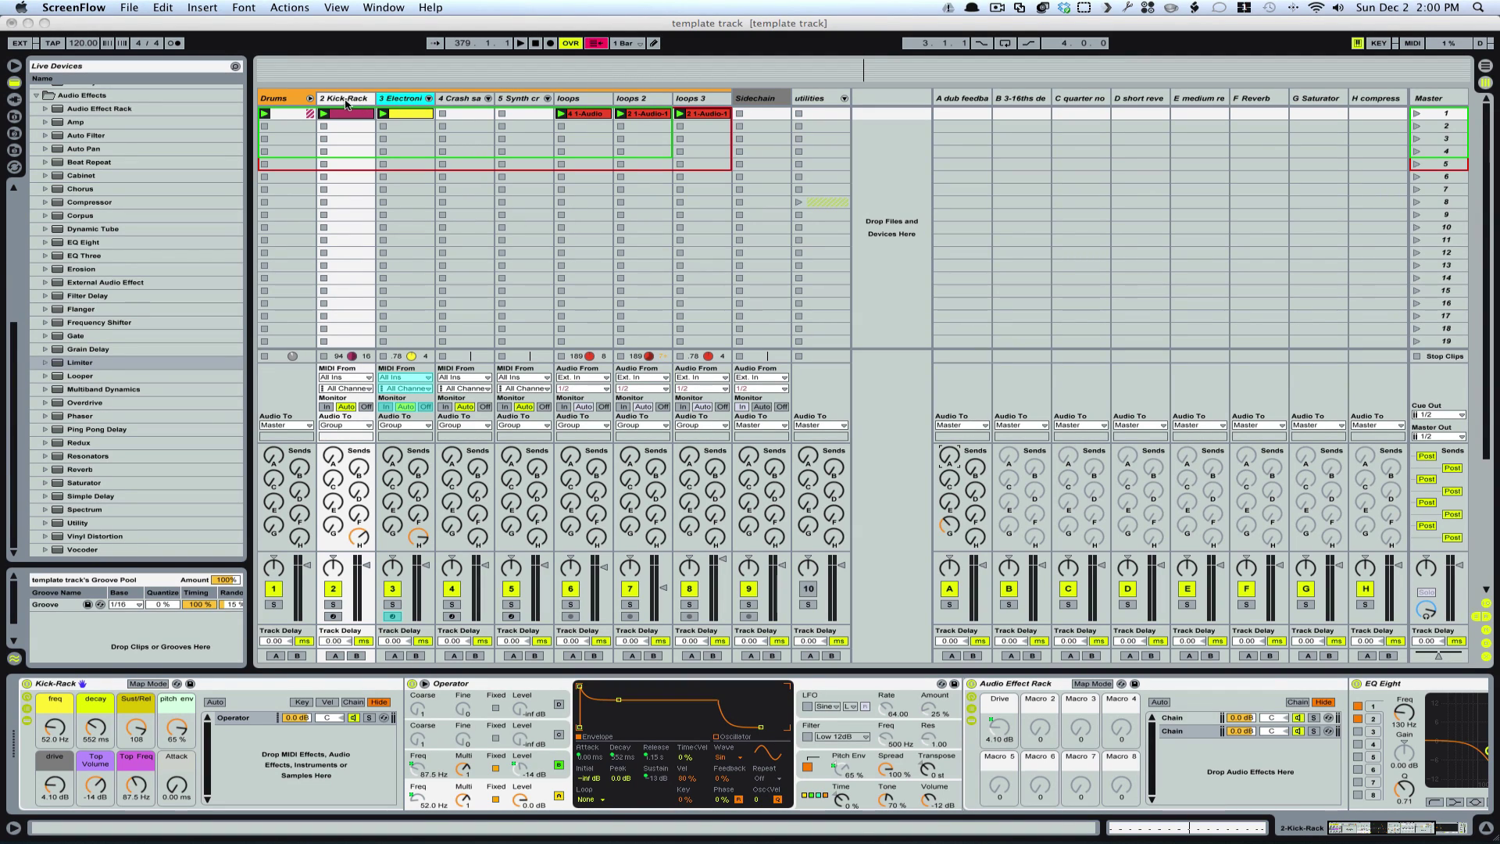
- Bring Ableton Live forward and open the context menu of the '3 Electronic' drum track
left_click(405, 101)
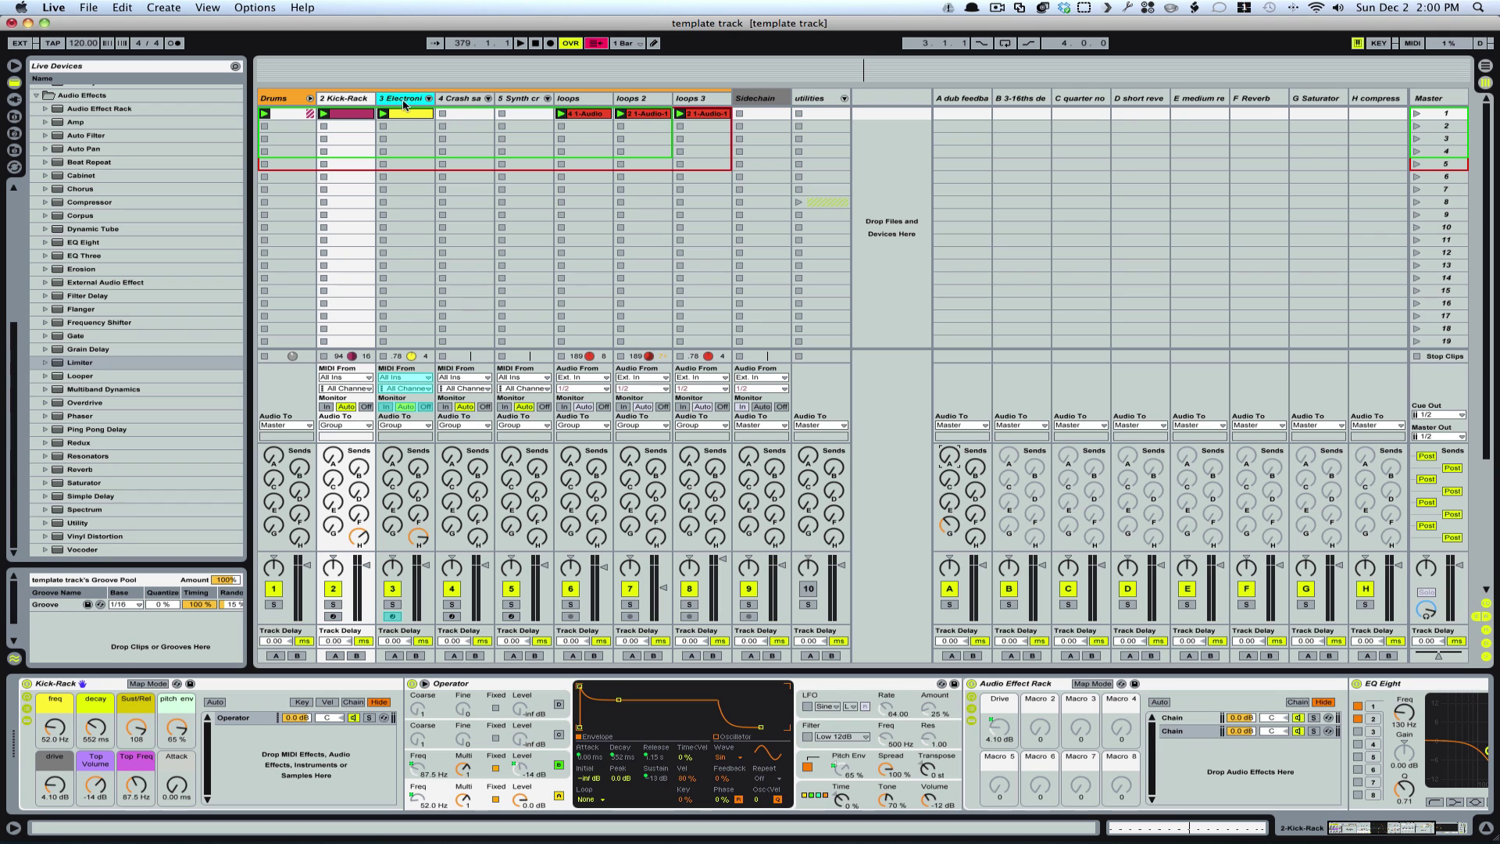
right_click(406, 105)
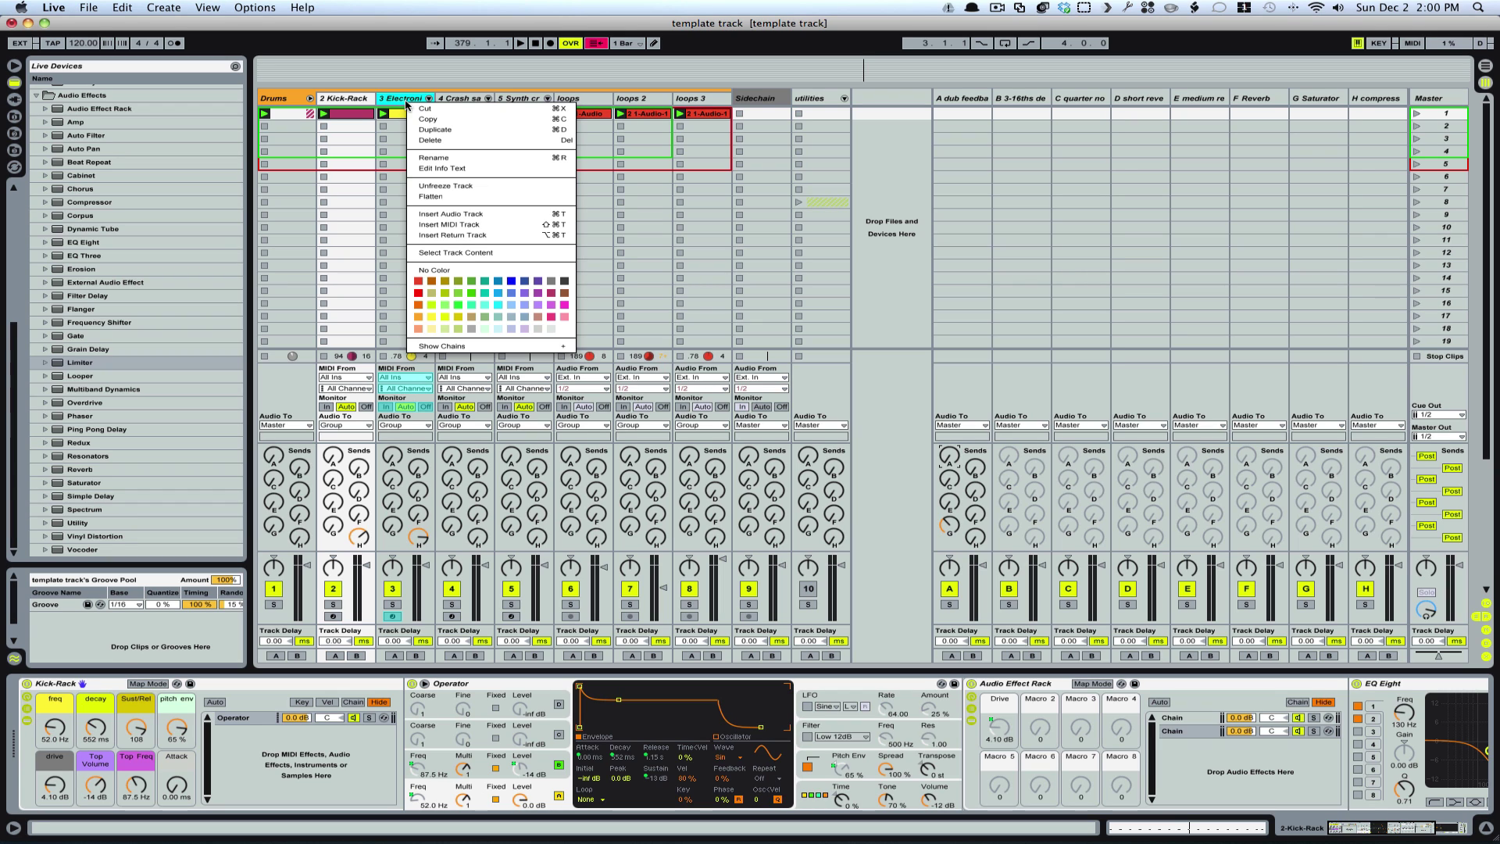
- Unfreeze the Electronic drum track, unfold its chains, and play the drums briefly to check them
left_click(447, 189)
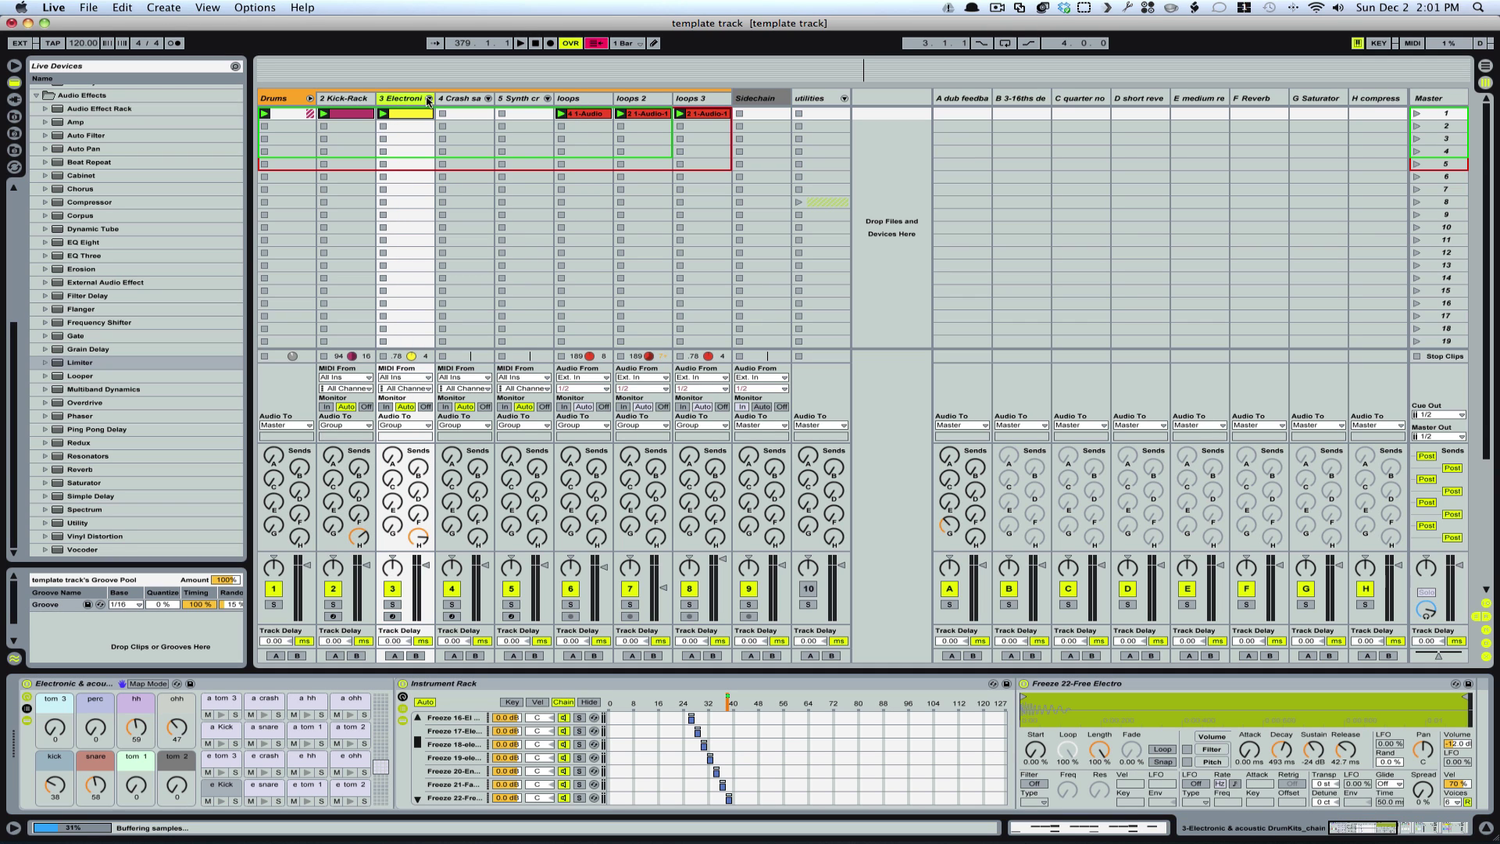
left_click(428, 99)
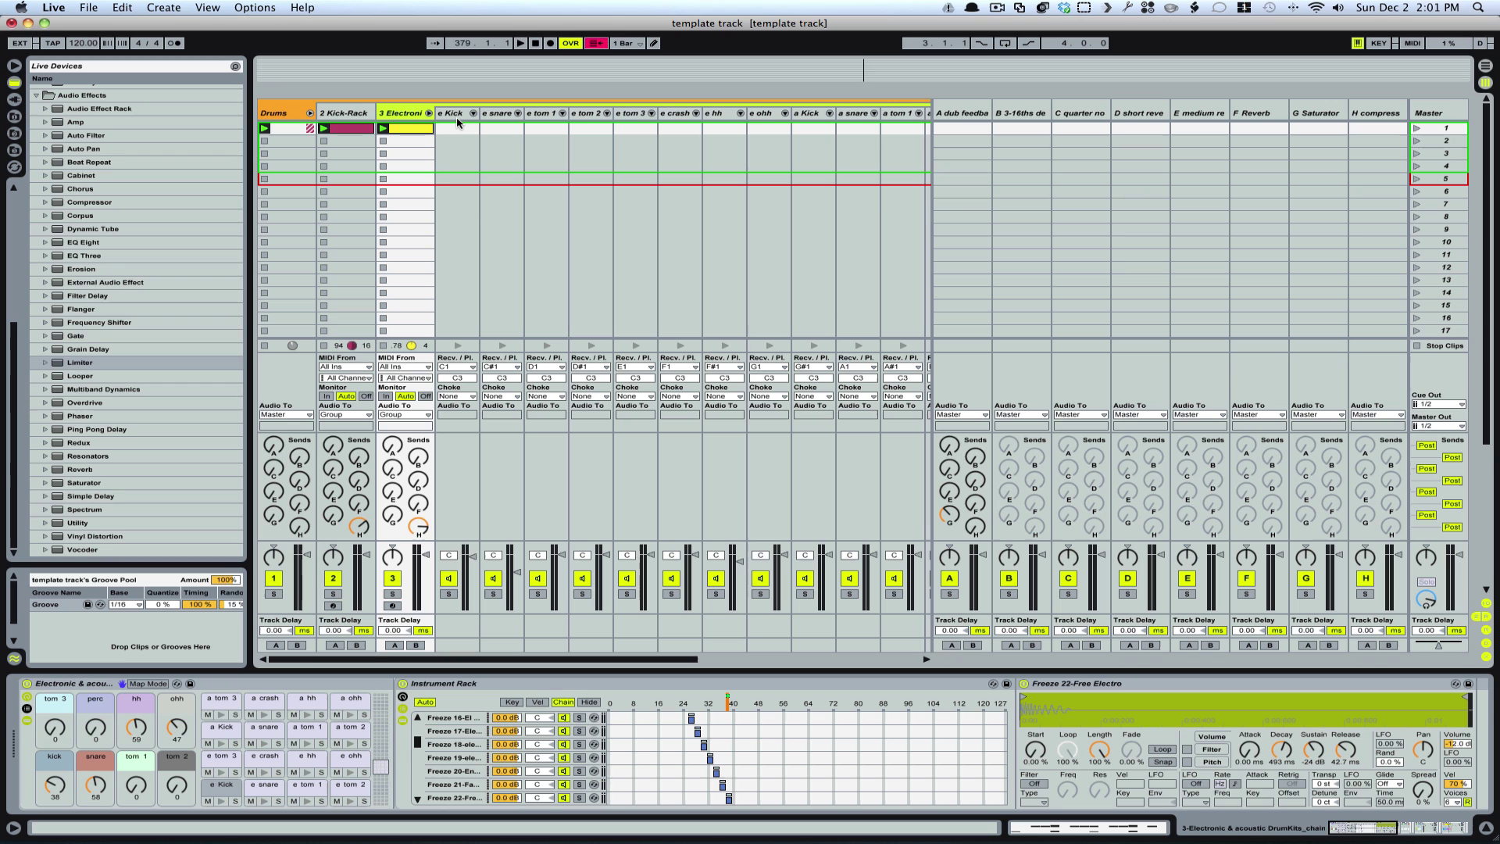
key("space")
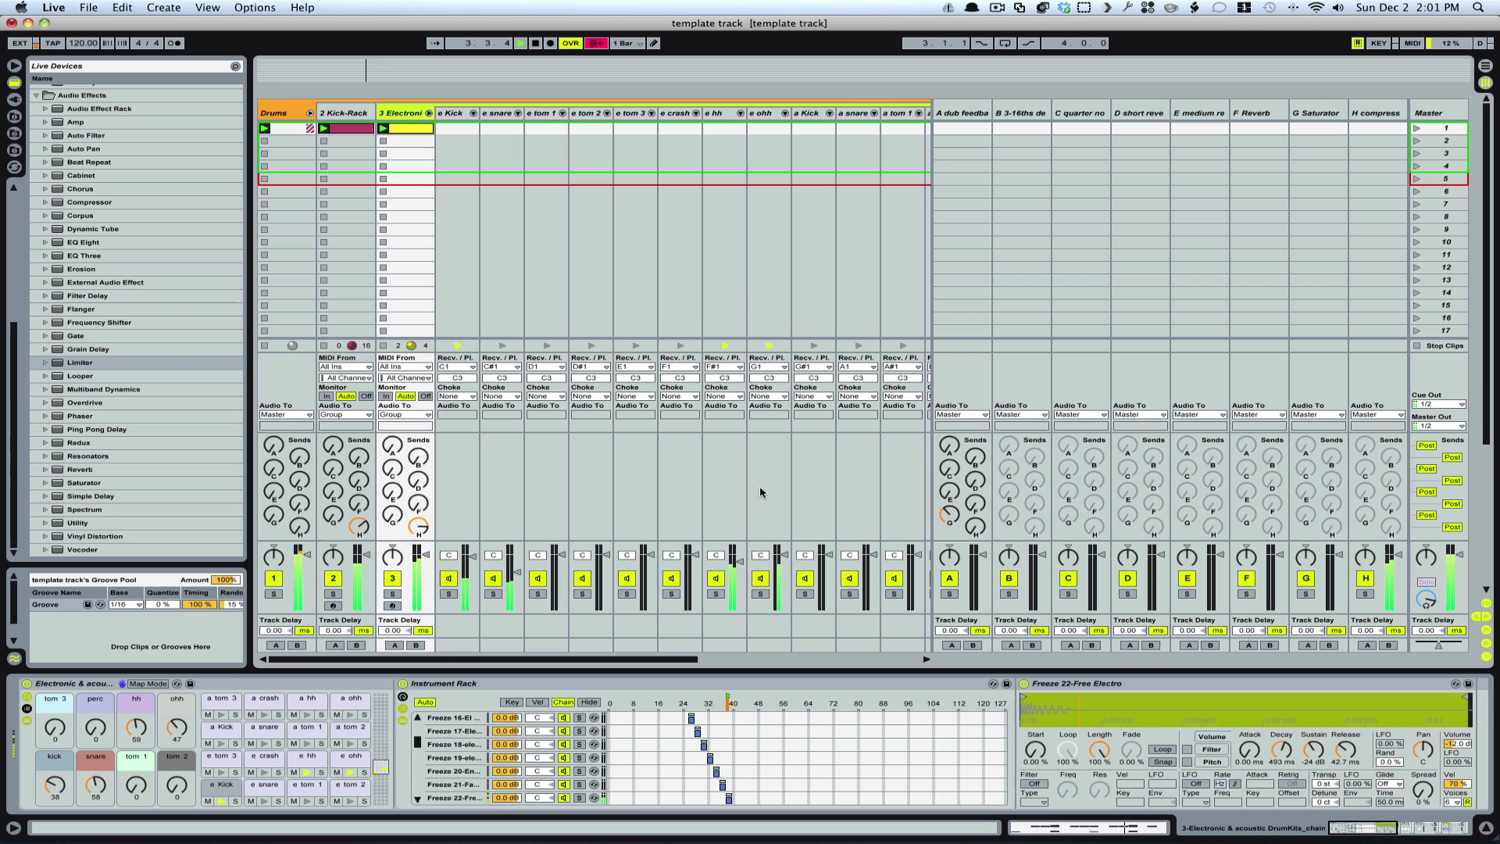
key("space")
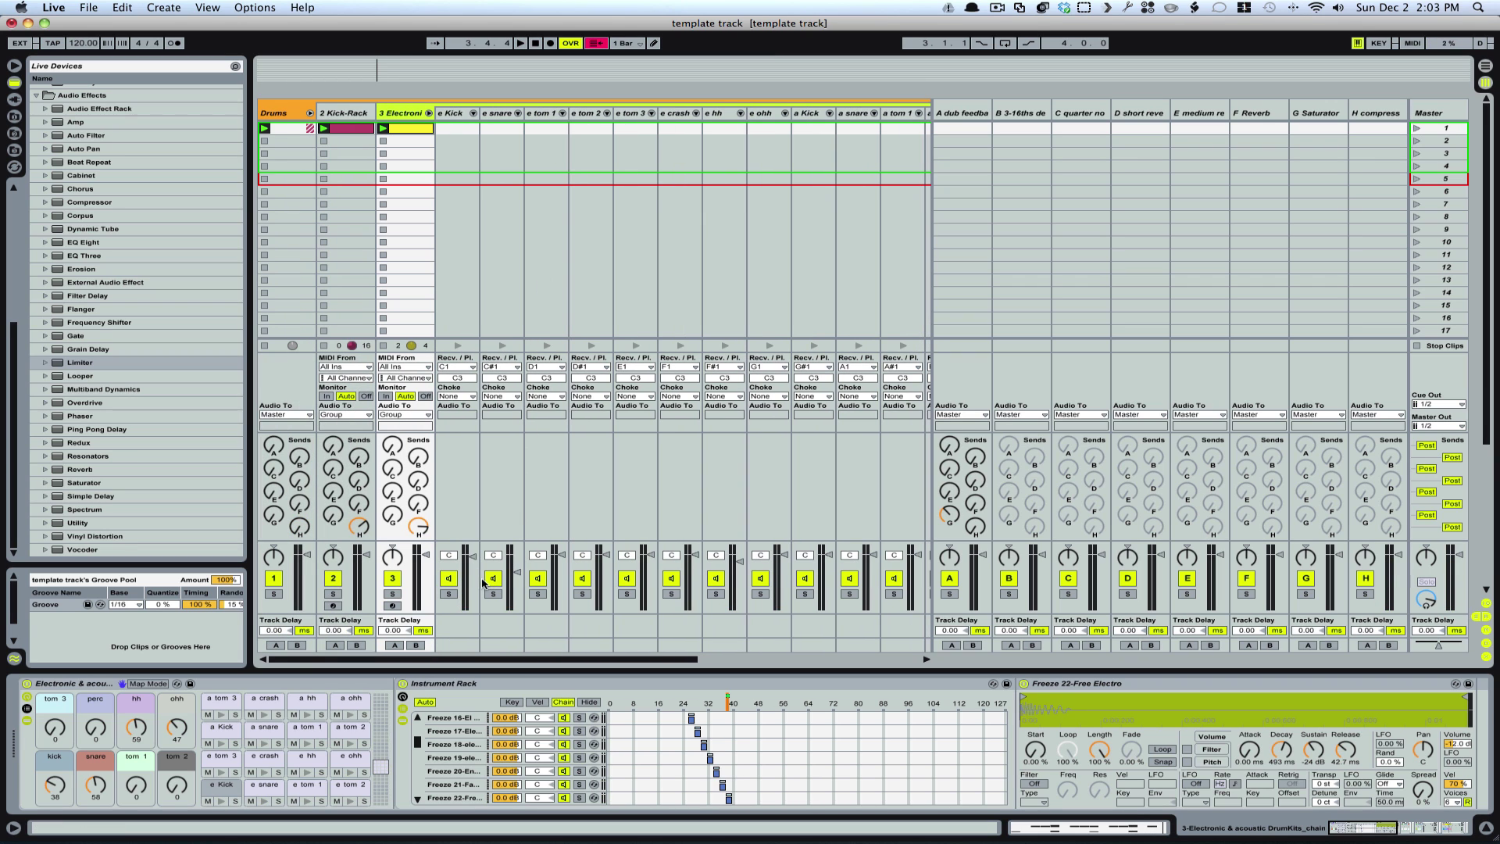
- Scroll through the session view and select the loops 3 track
scroll(519, 213, "right", 10)
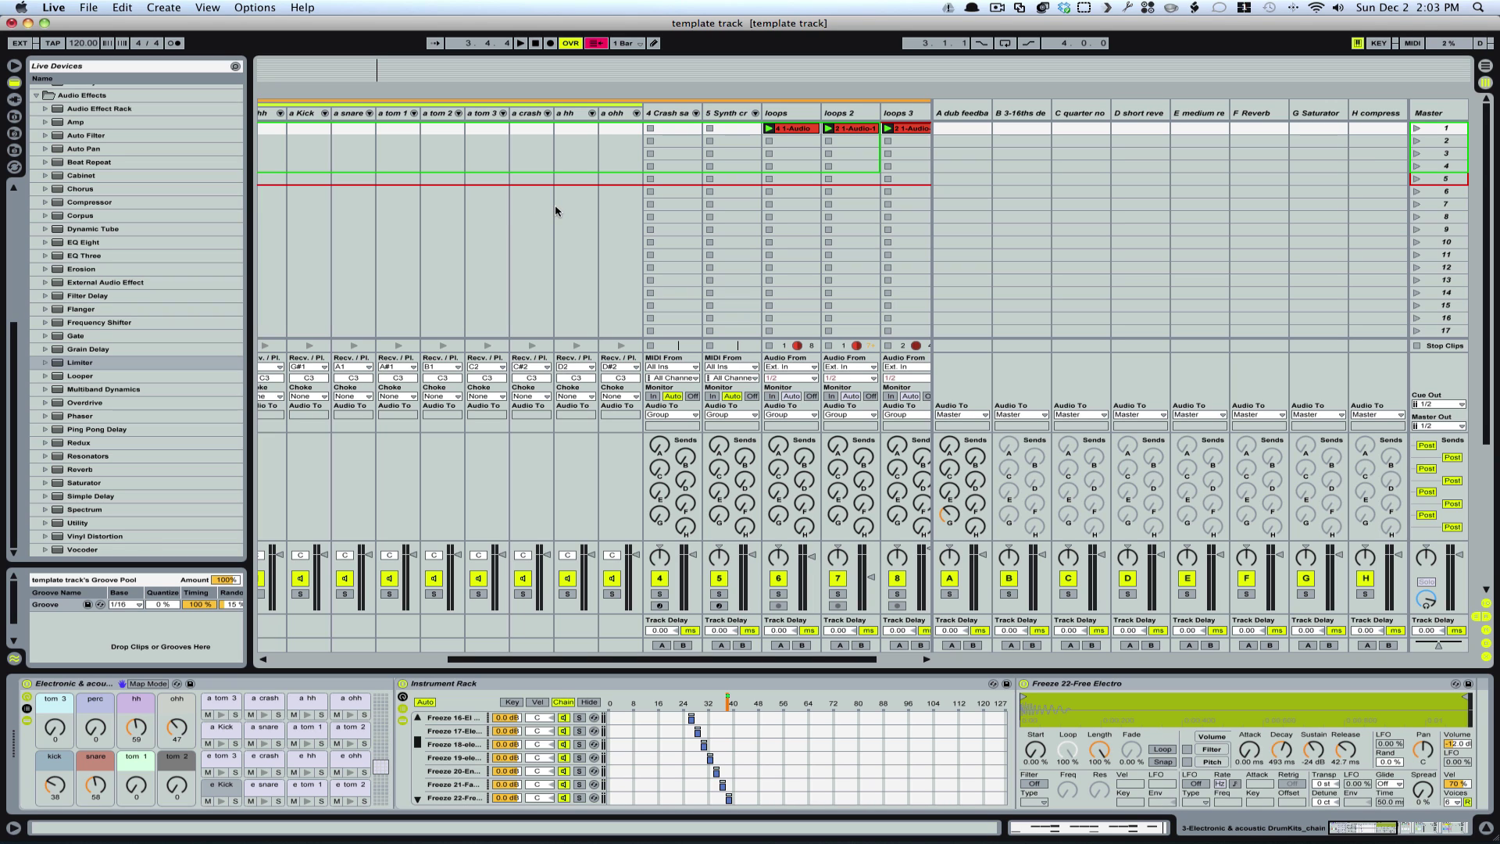
scroll(555, 211, "left", 10)
scroll(556, 211, "down", 1)
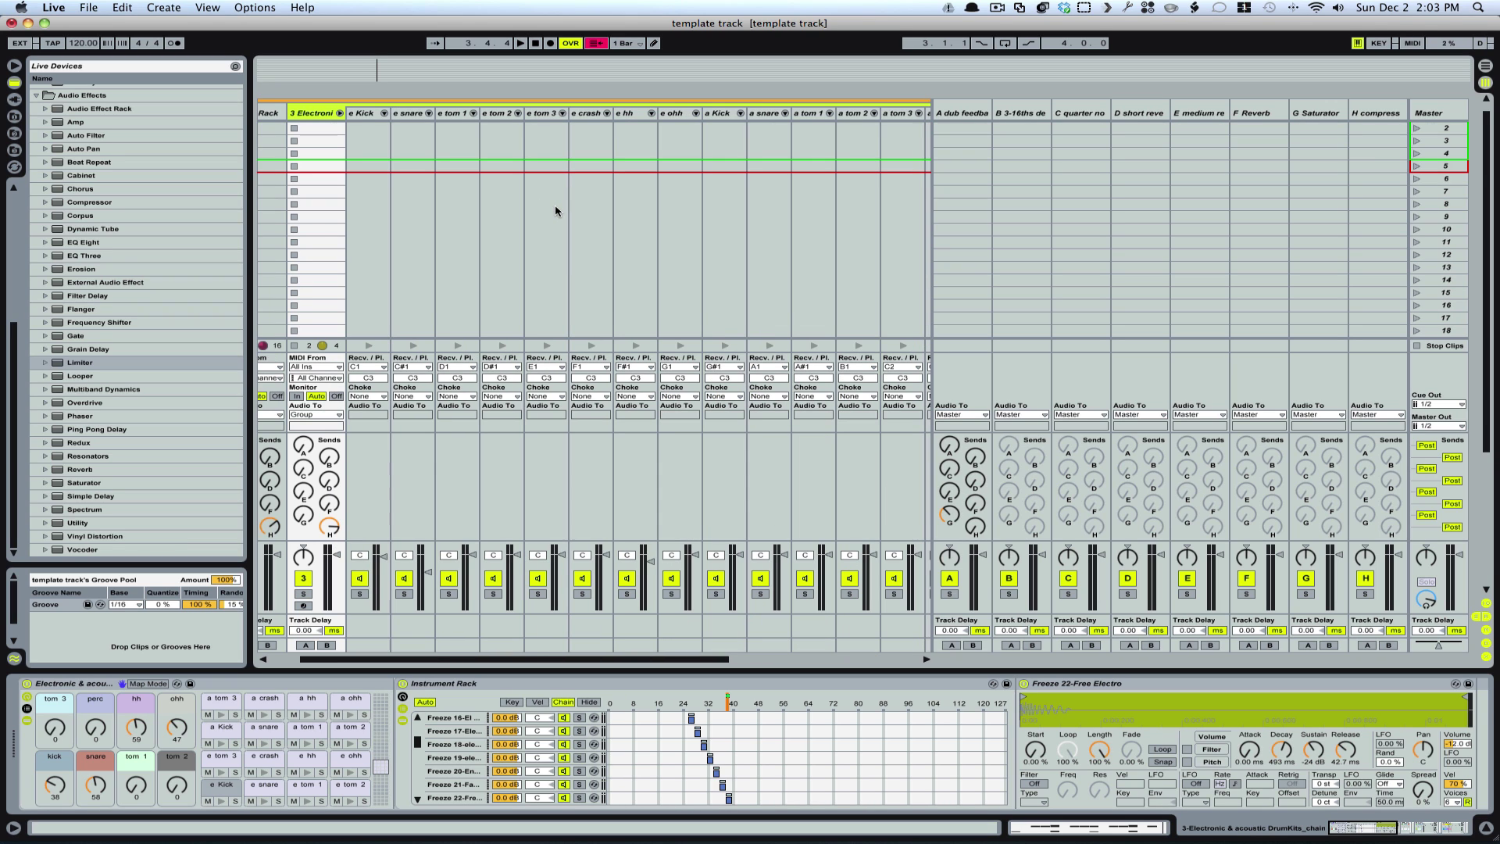
scroll(556, 211, "right", 10)
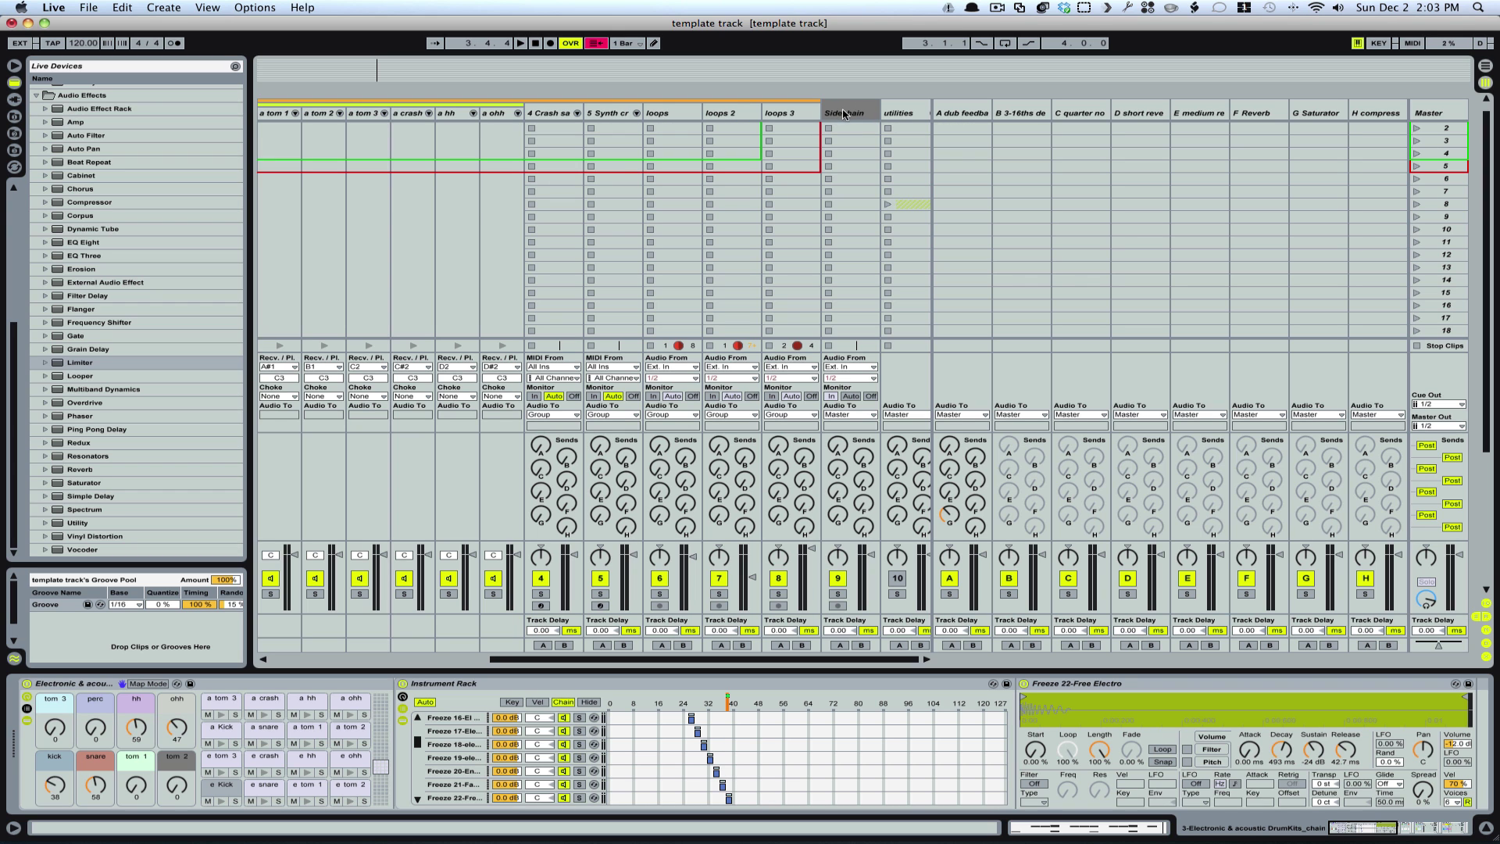
left_click(792, 116)
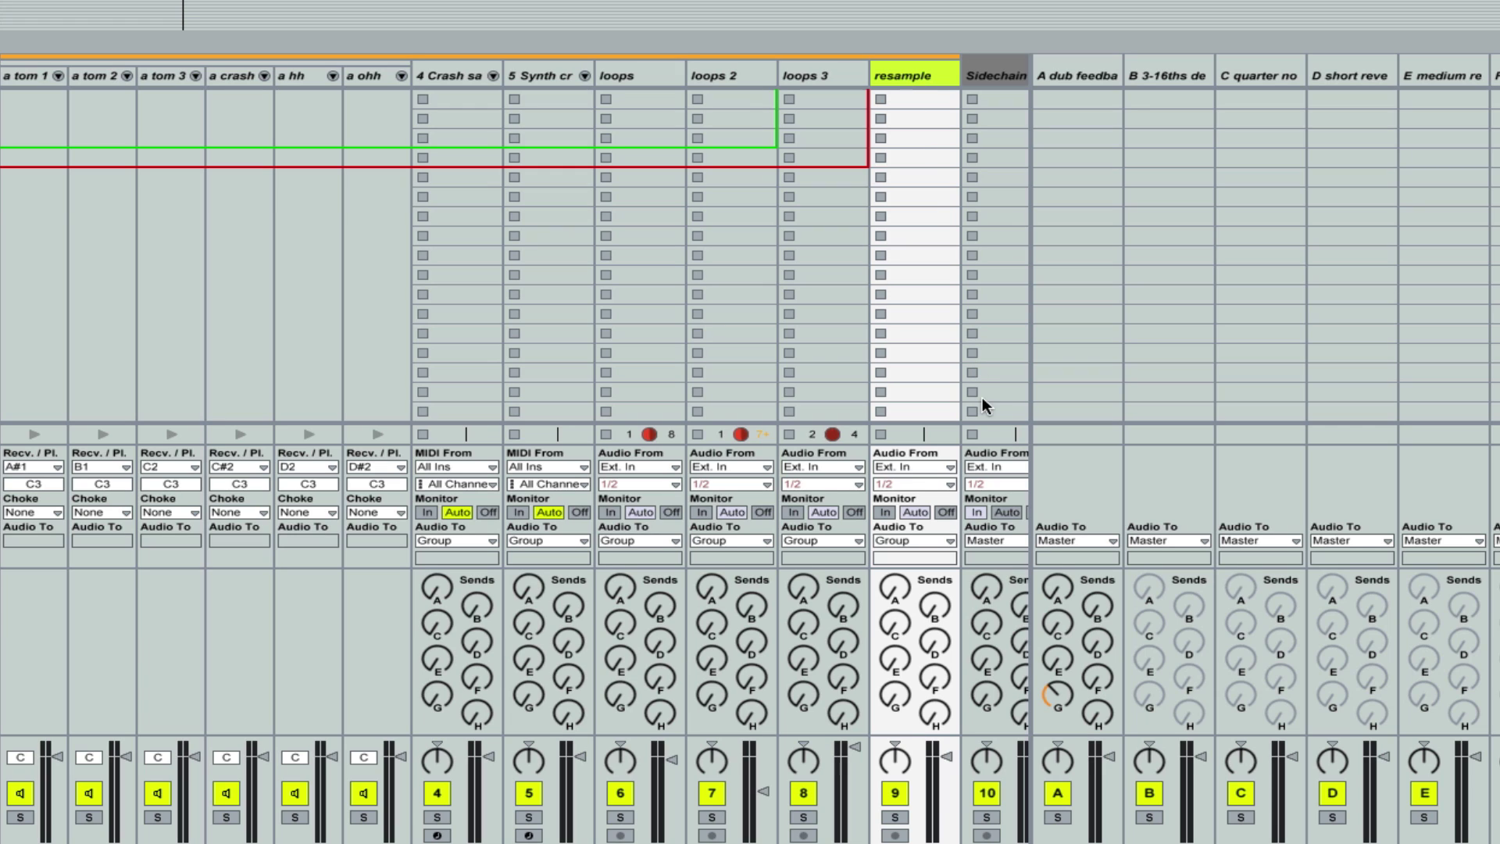
- Set the resample track's Audio From input to Resampling and arm it for recording
left_click(935, 461)
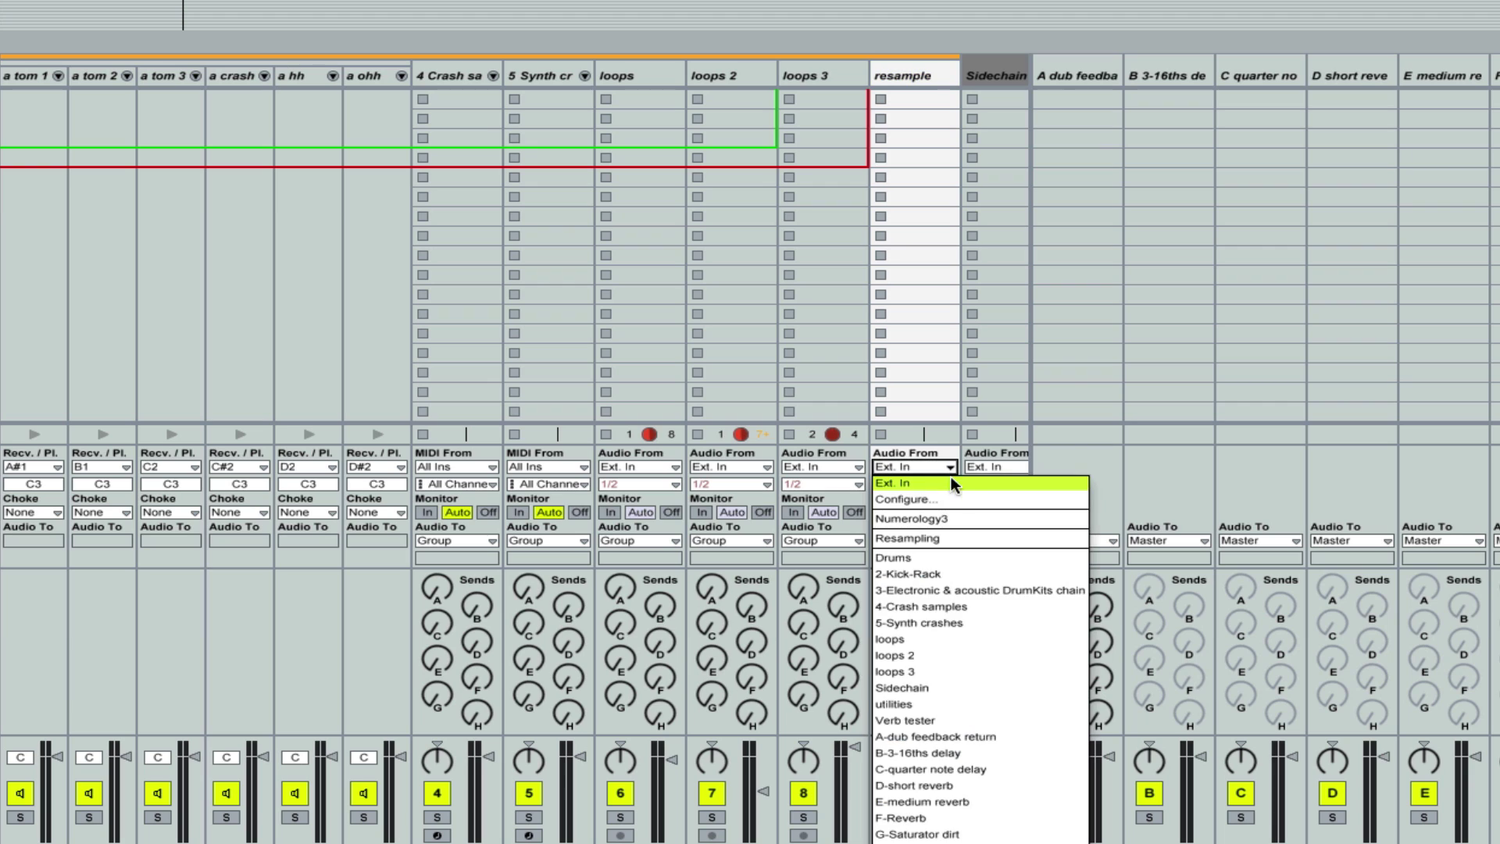
left_click(930, 538)
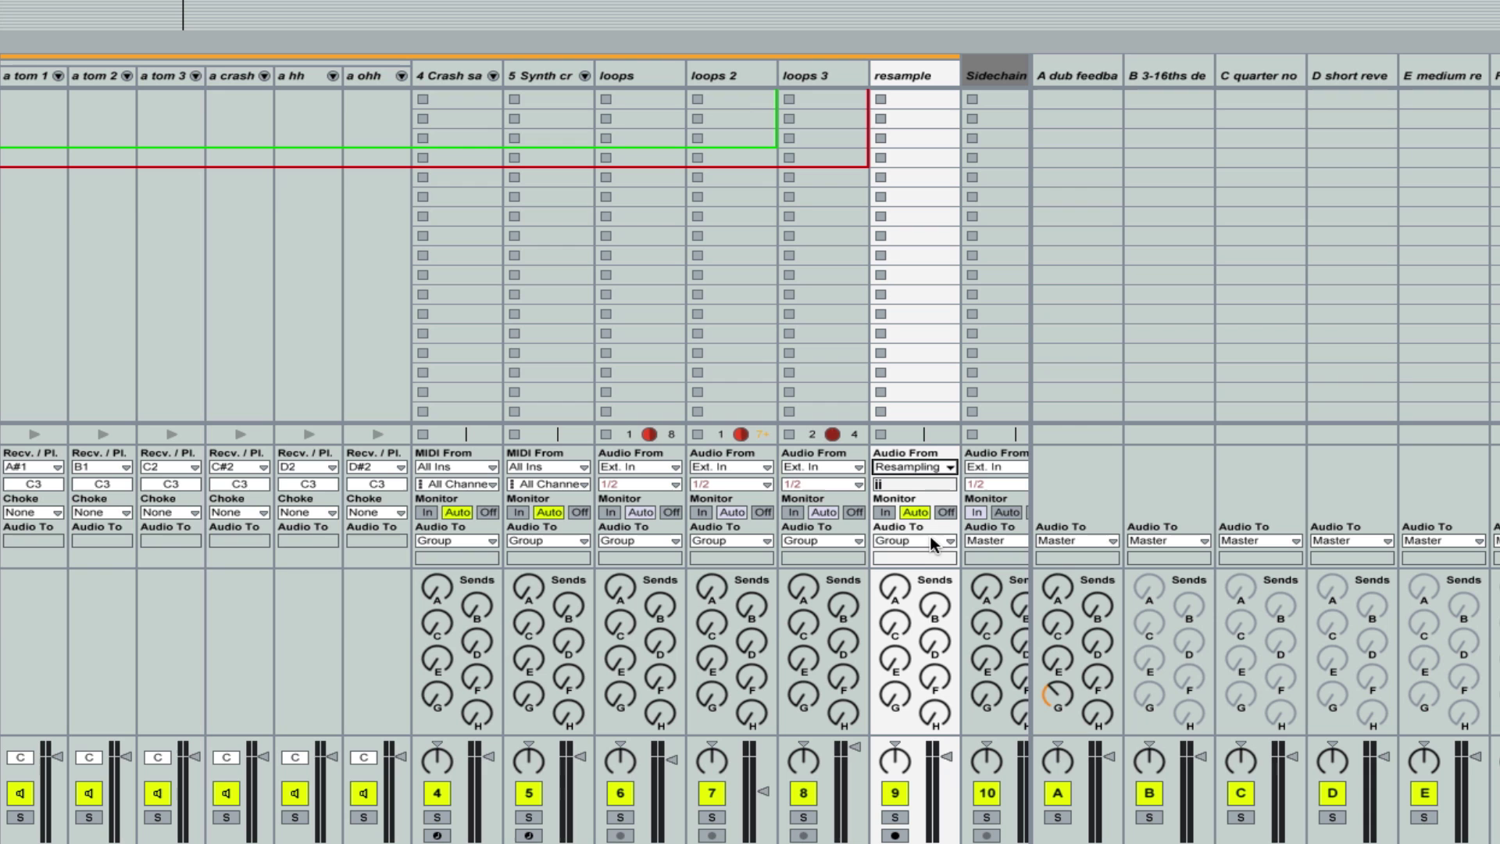
left_click(895, 835)
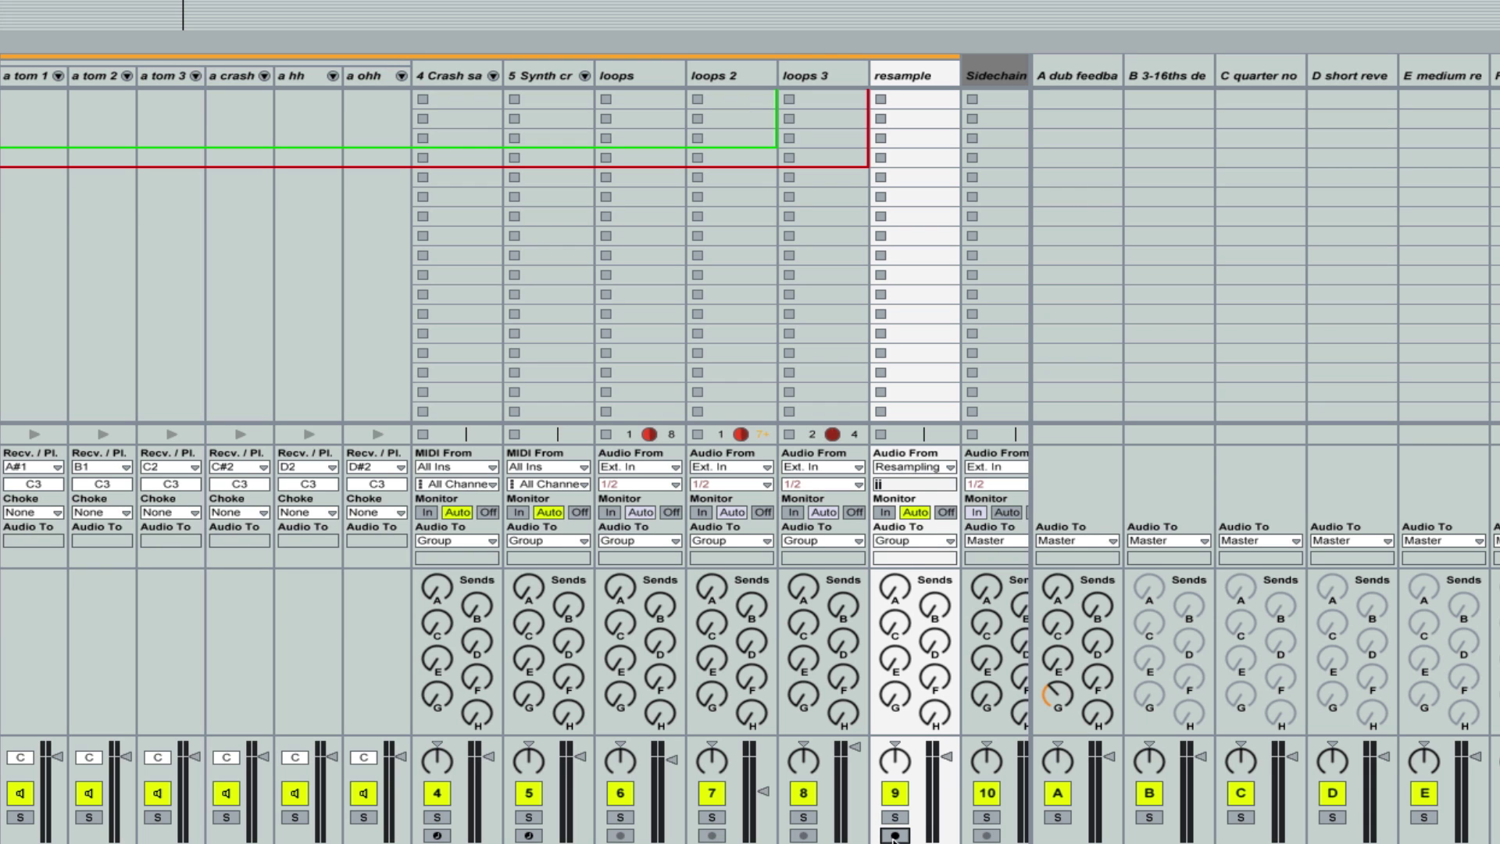
left_click(895, 835)
- Collapse the detail view, hide the browser (Cmd+Alt+B) and hide the return tracks
scroll(895, 836, "left", 10)
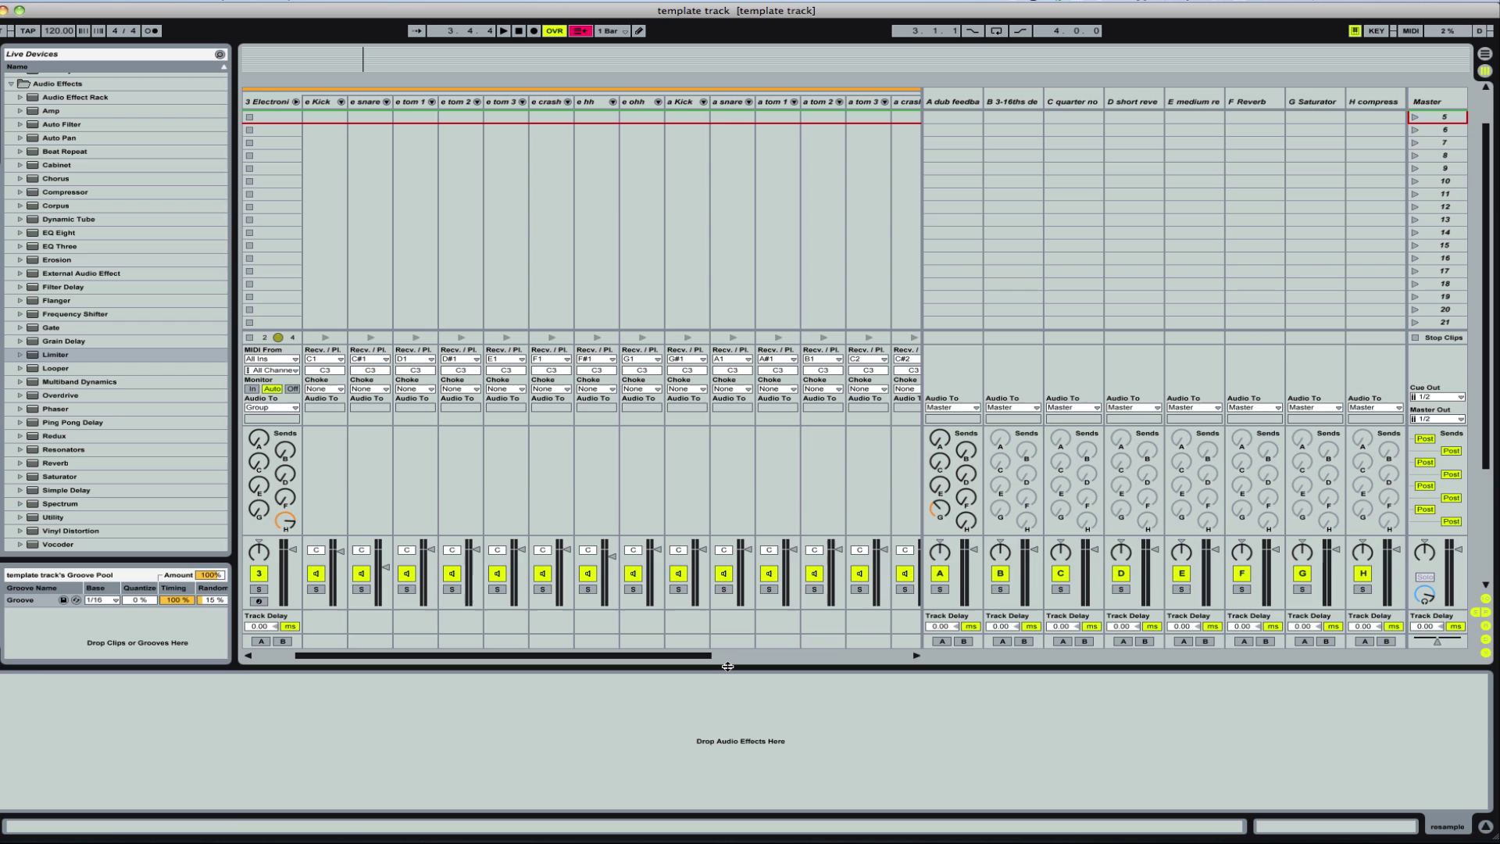
left_click_drag(727, 666, 728, 841)
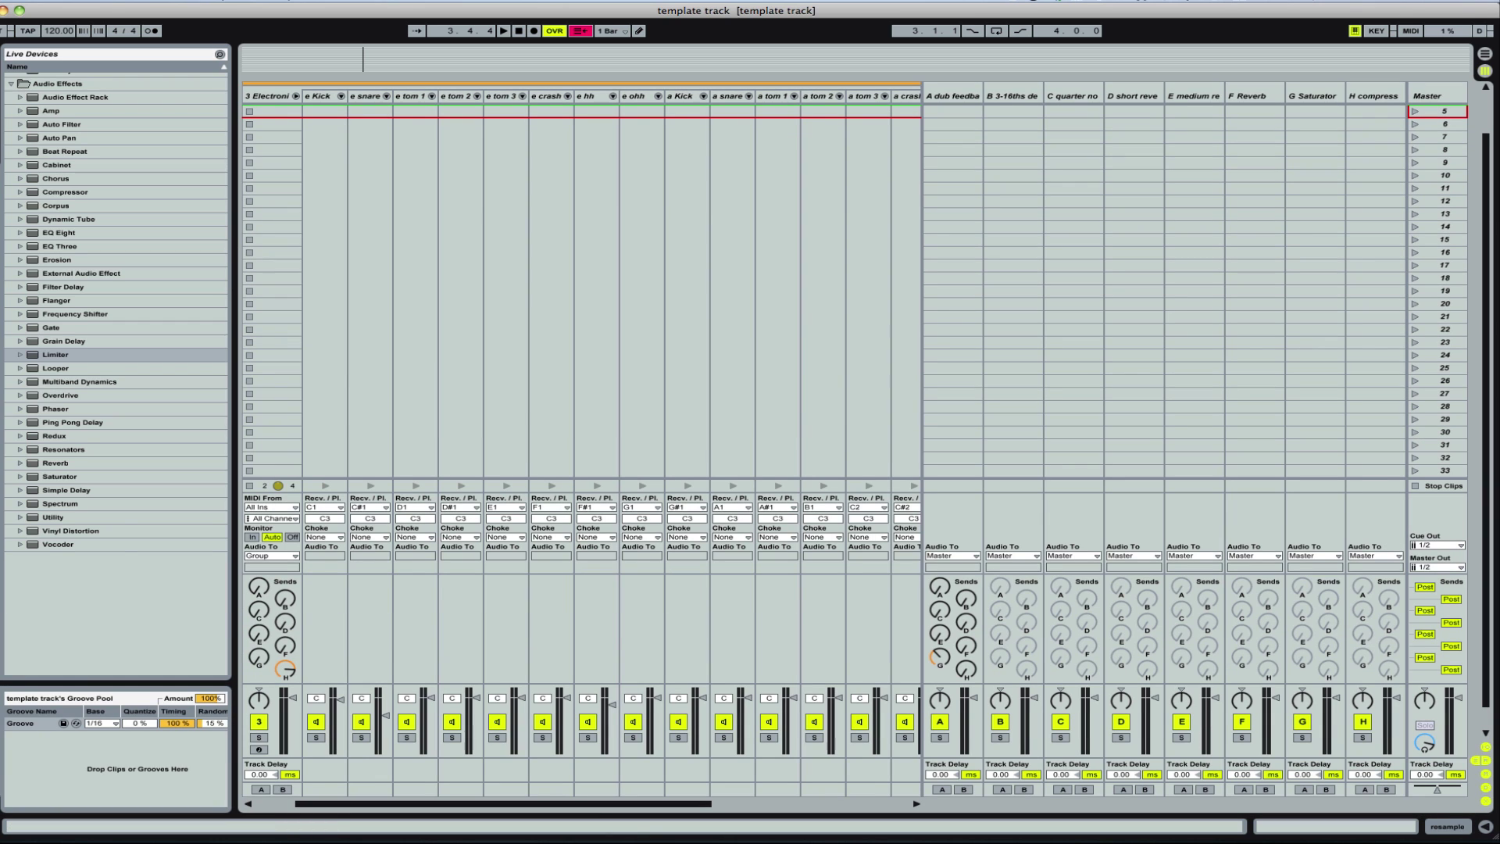
key("super+alt+b")
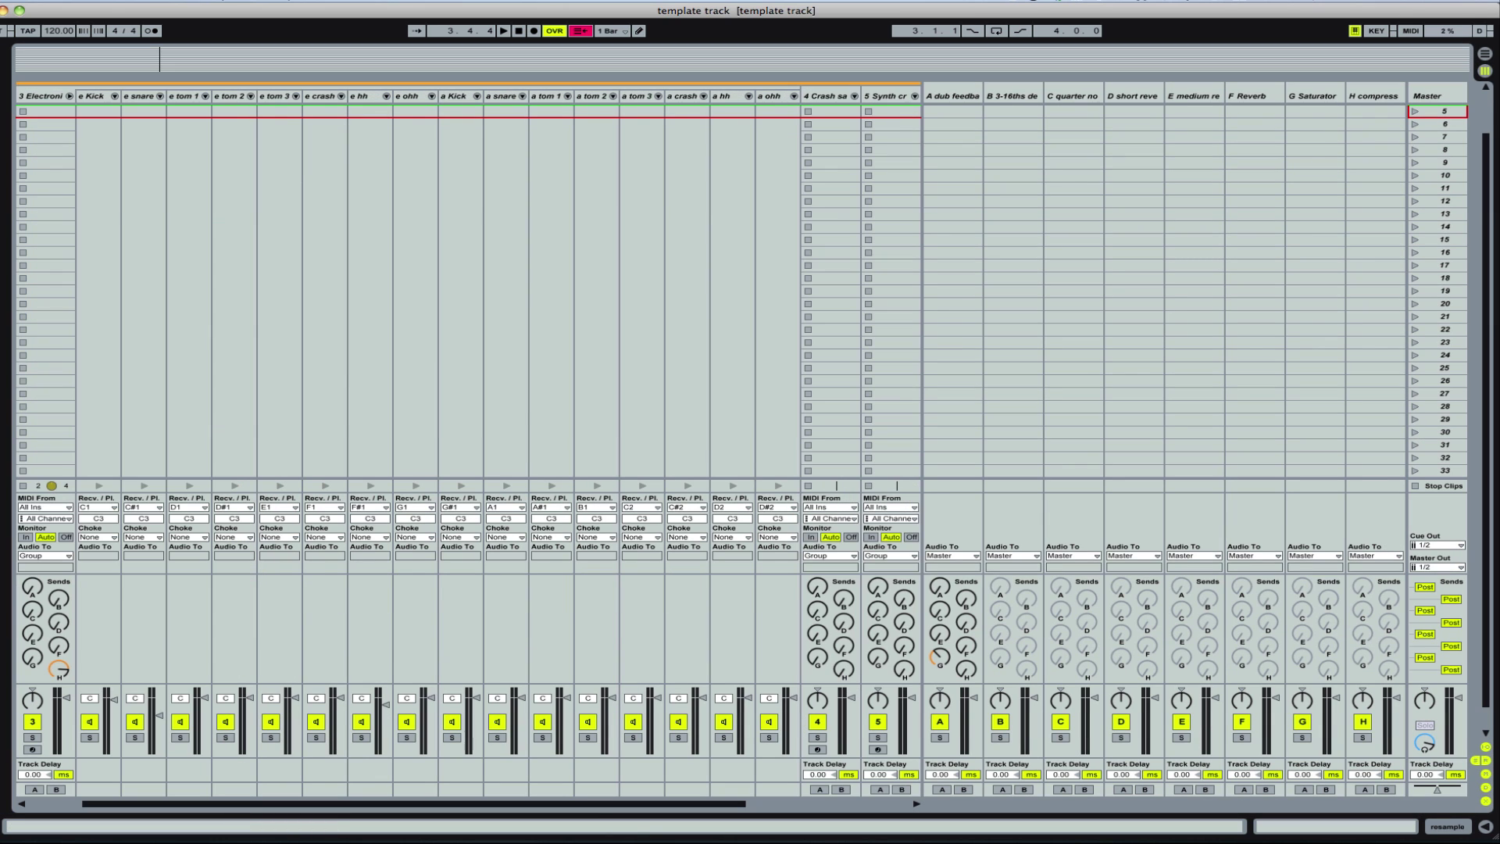
left_click(1485, 759)
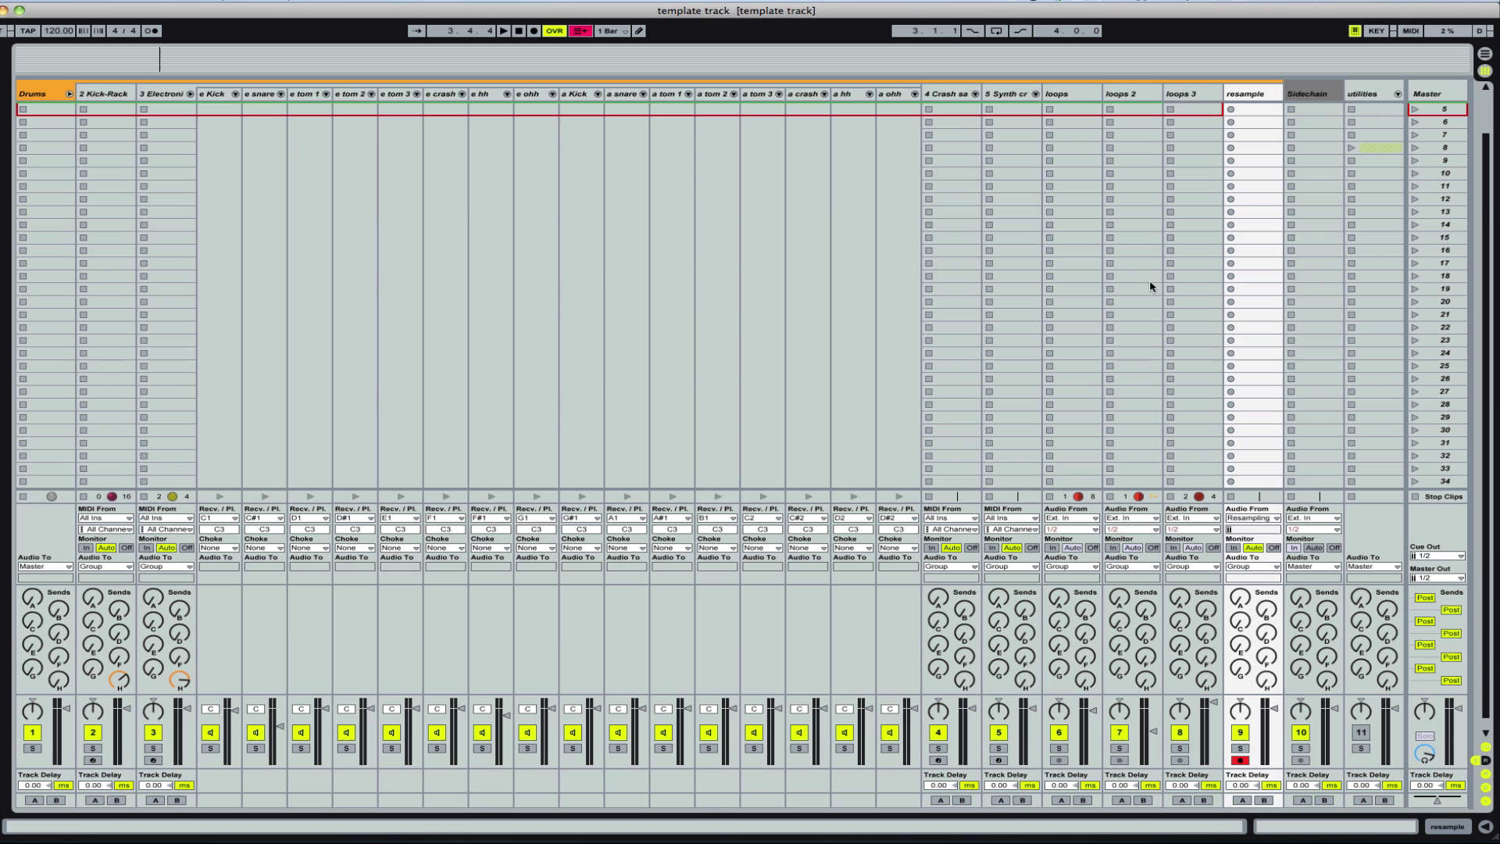
- Solo the e Kick chain, audition it, and record it as the first resample clip
left_click(211, 750)
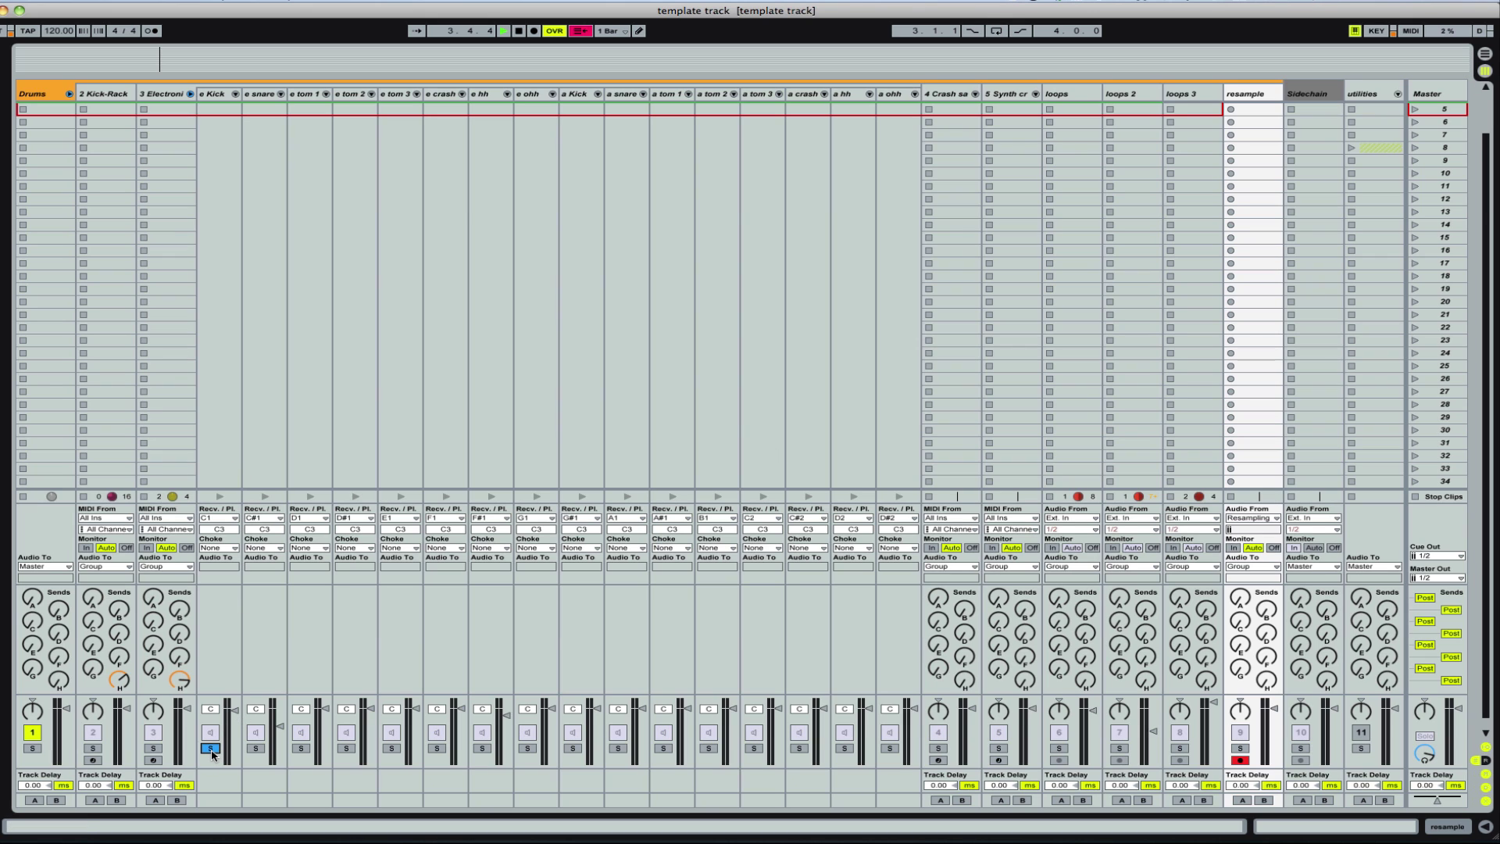
key("space")
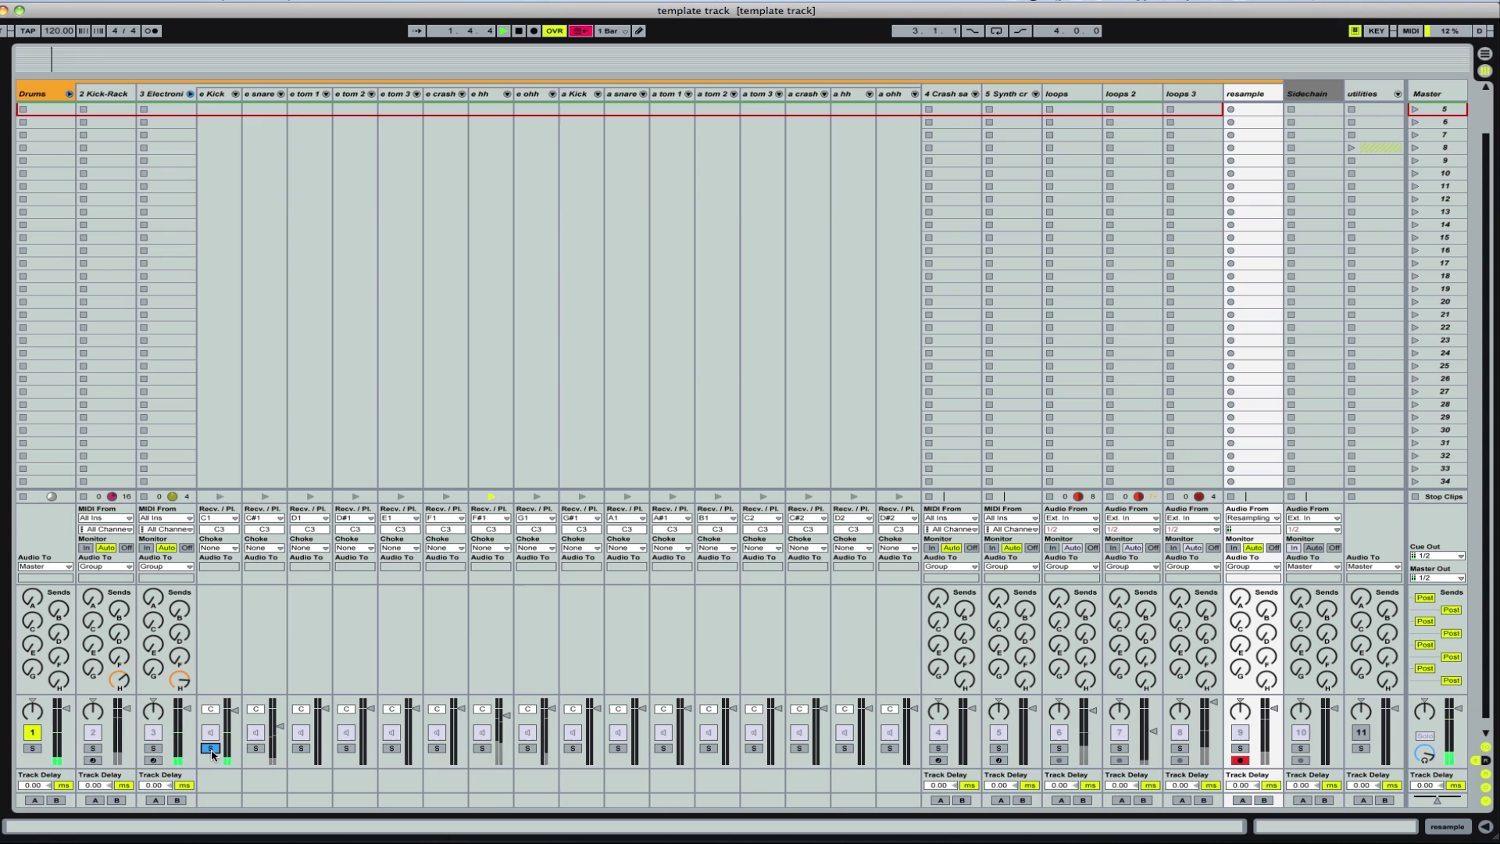
key("space")
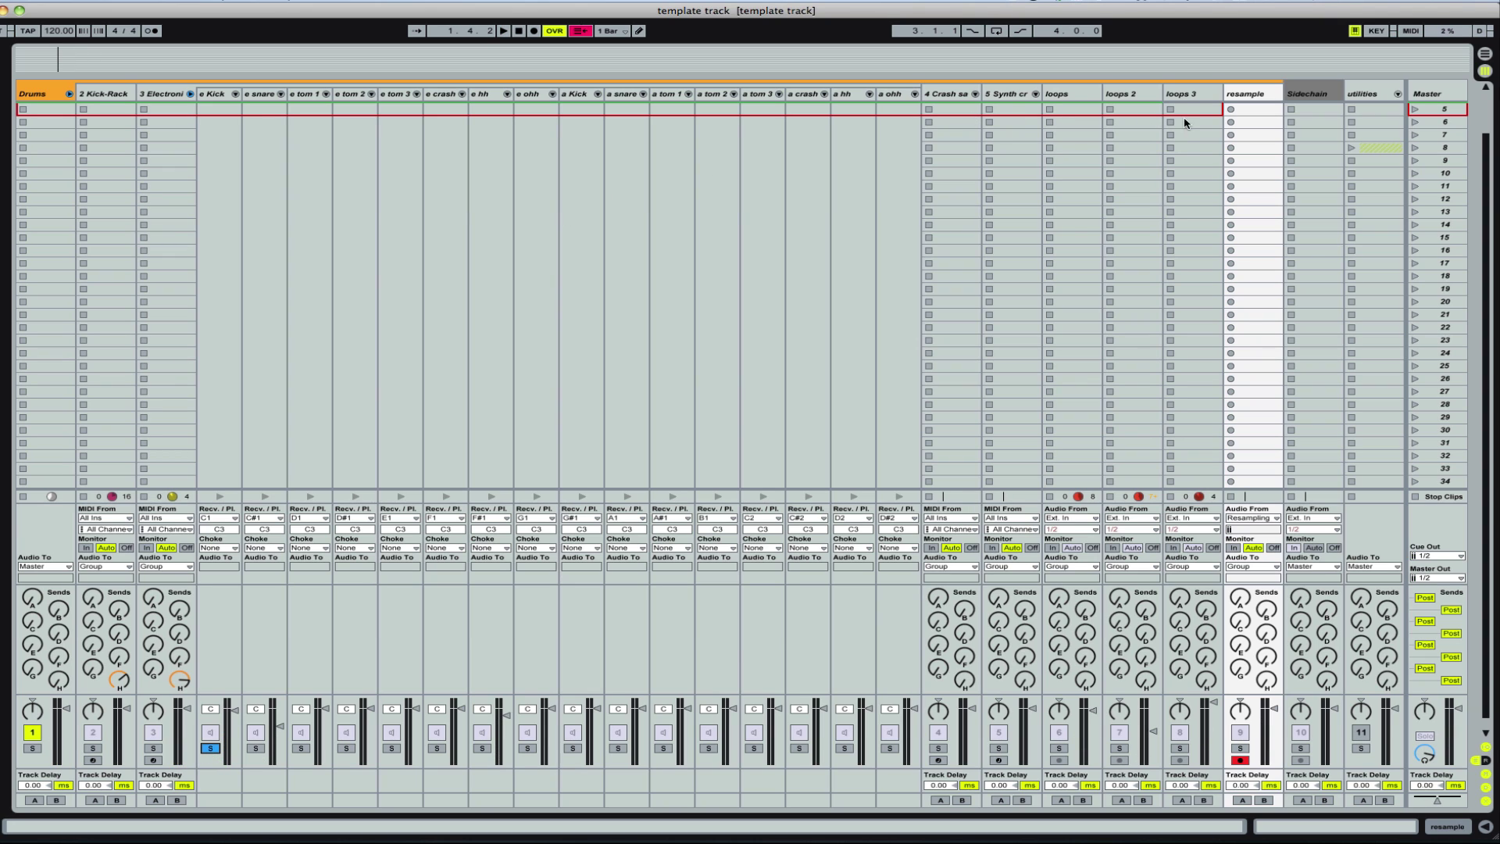
left_click(1231, 110)
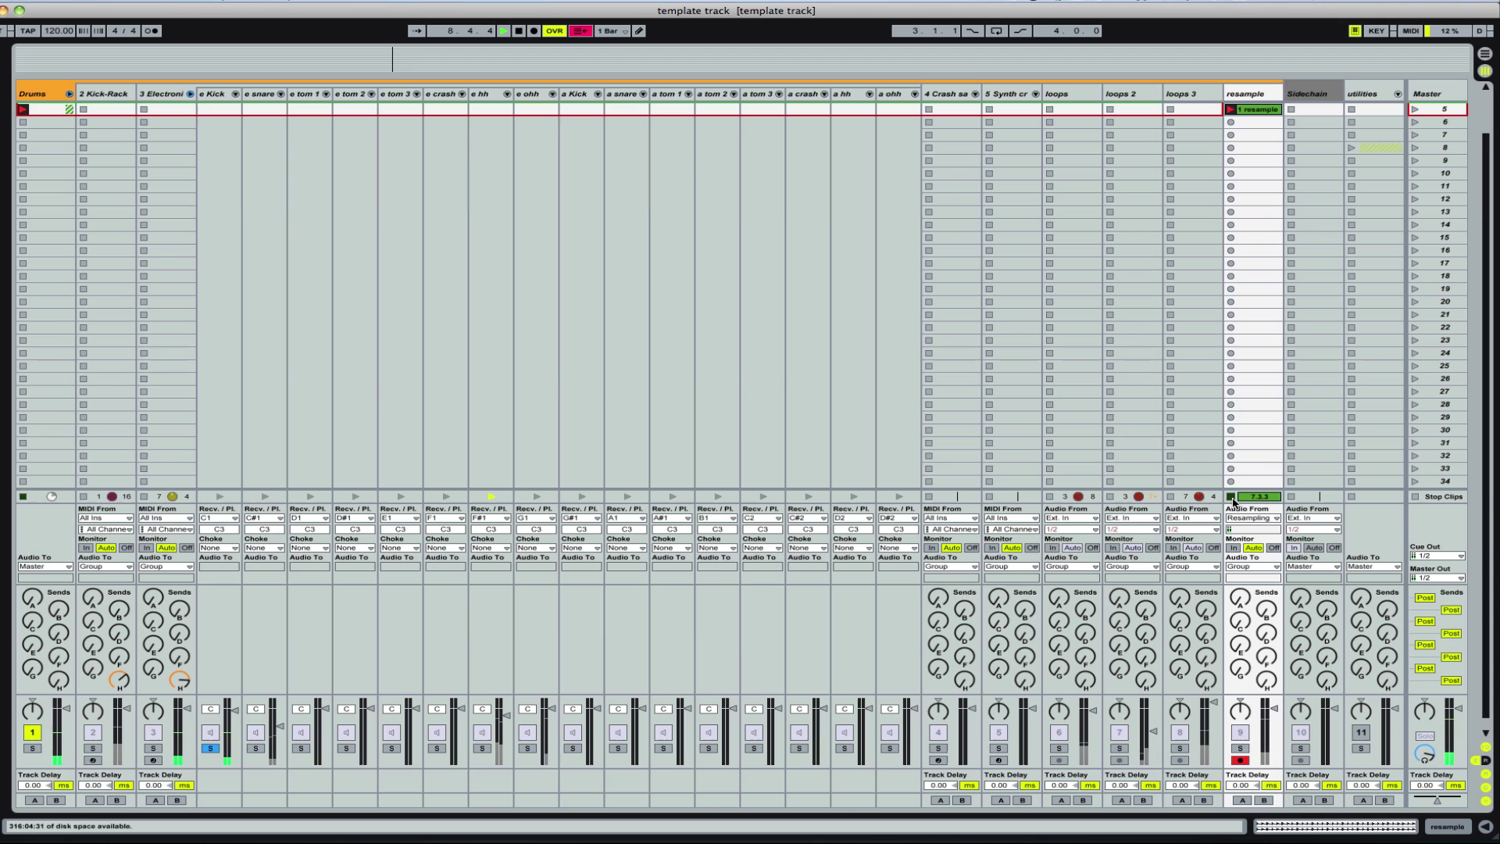
left_click(1232, 498)
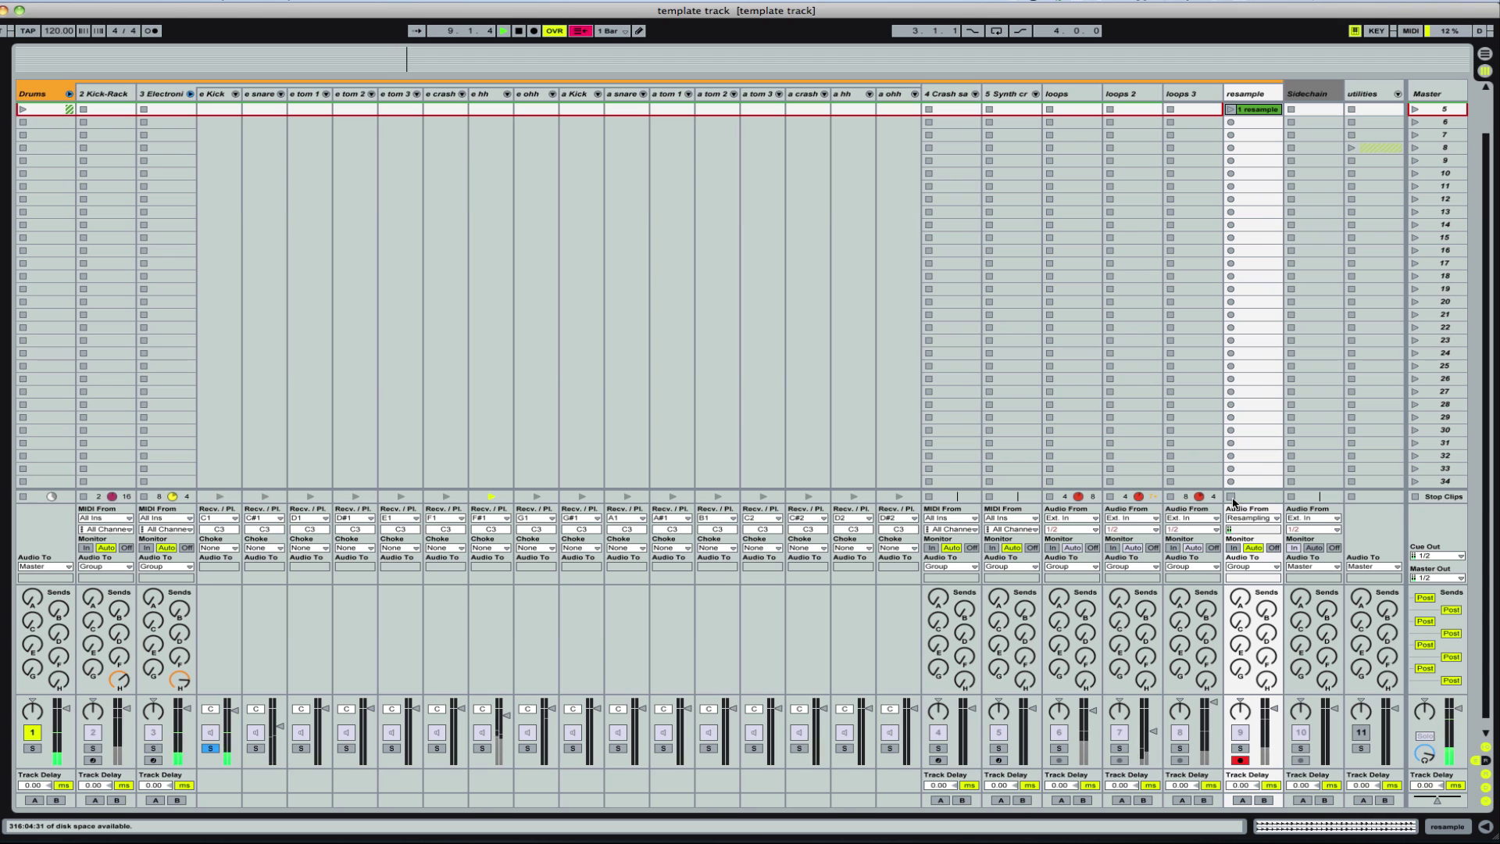
- Set the 1 resample clip's loop length to 4 bars and replay from the start
double_click(1251, 112)
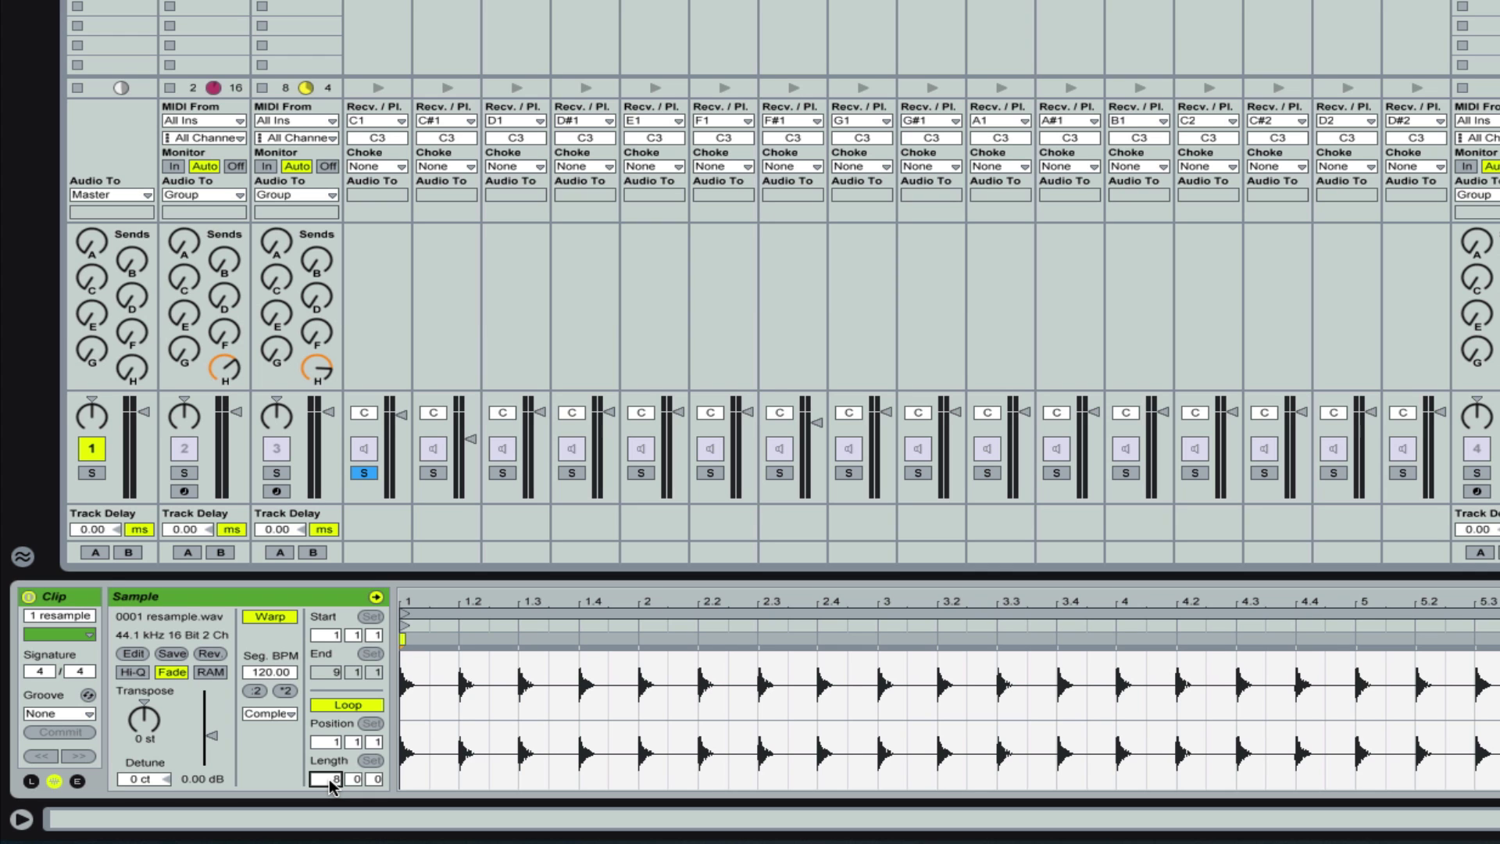
type("4")
key("Return")
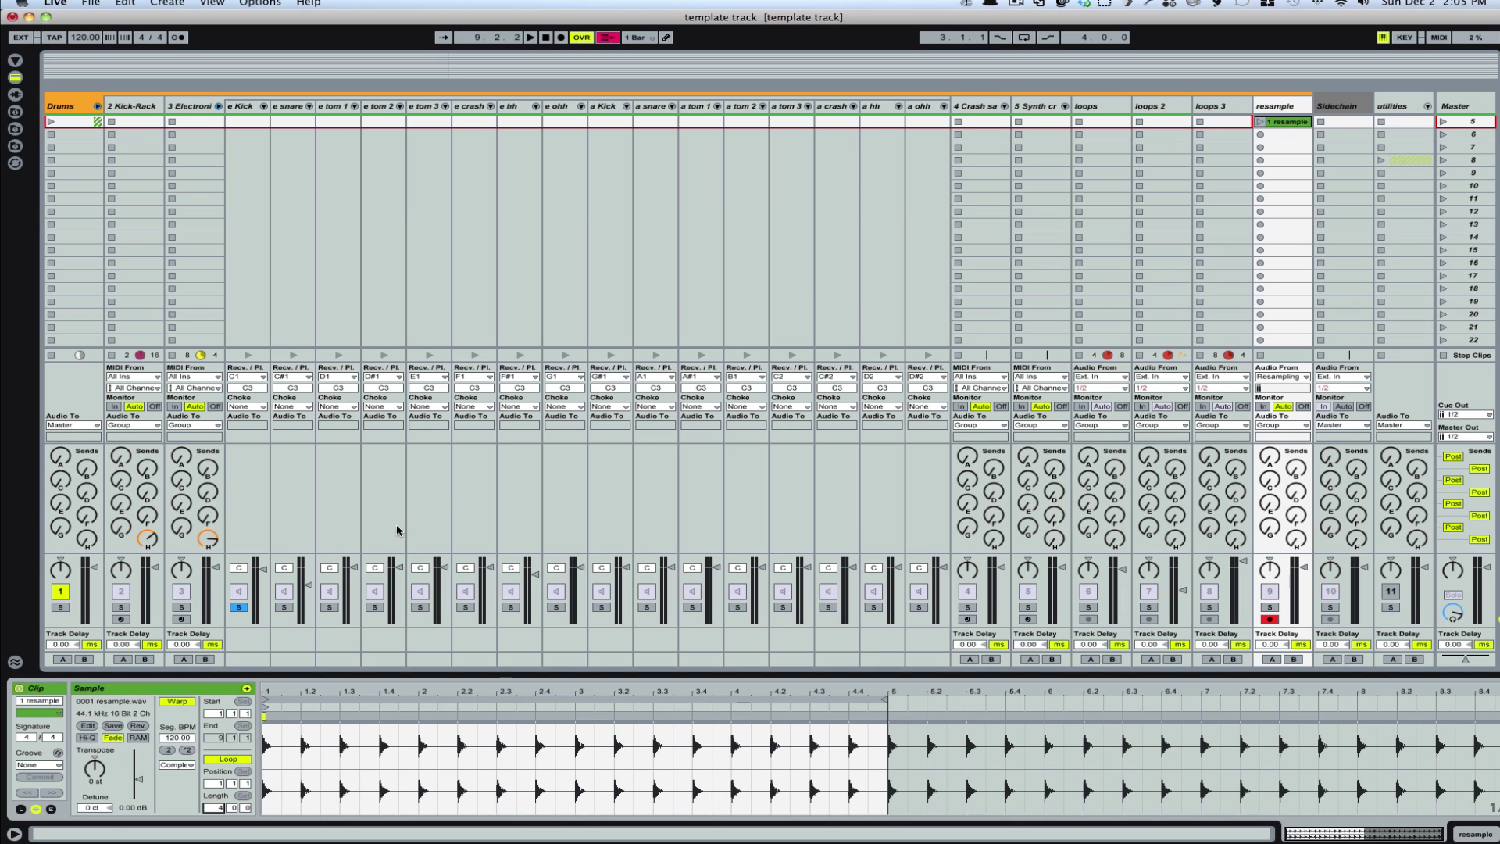
key("space")
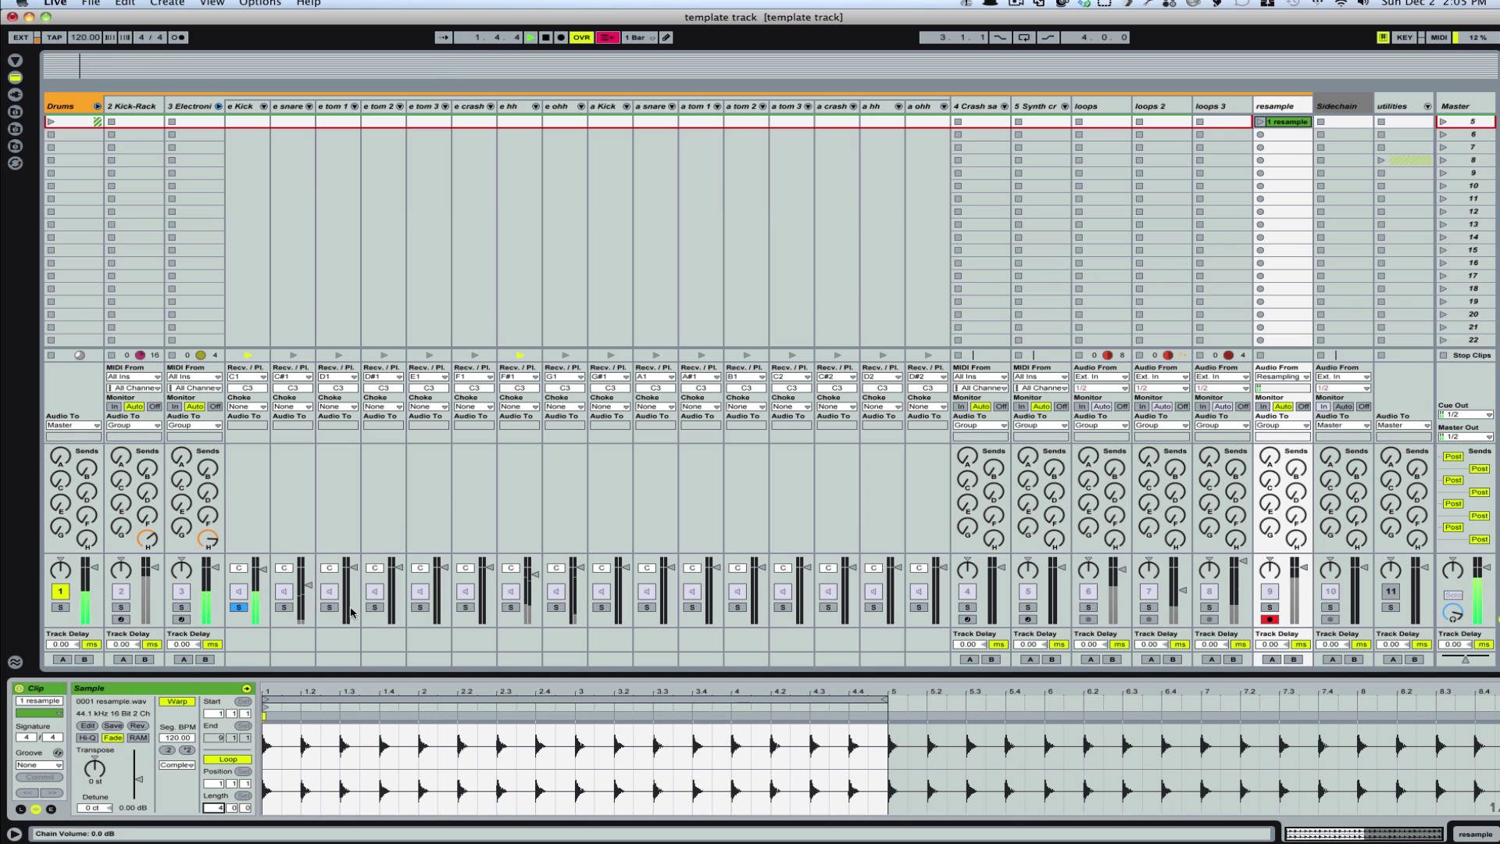
- Solo only the e snare chain and record it into the resample track's second slot
left_click(286, 609)
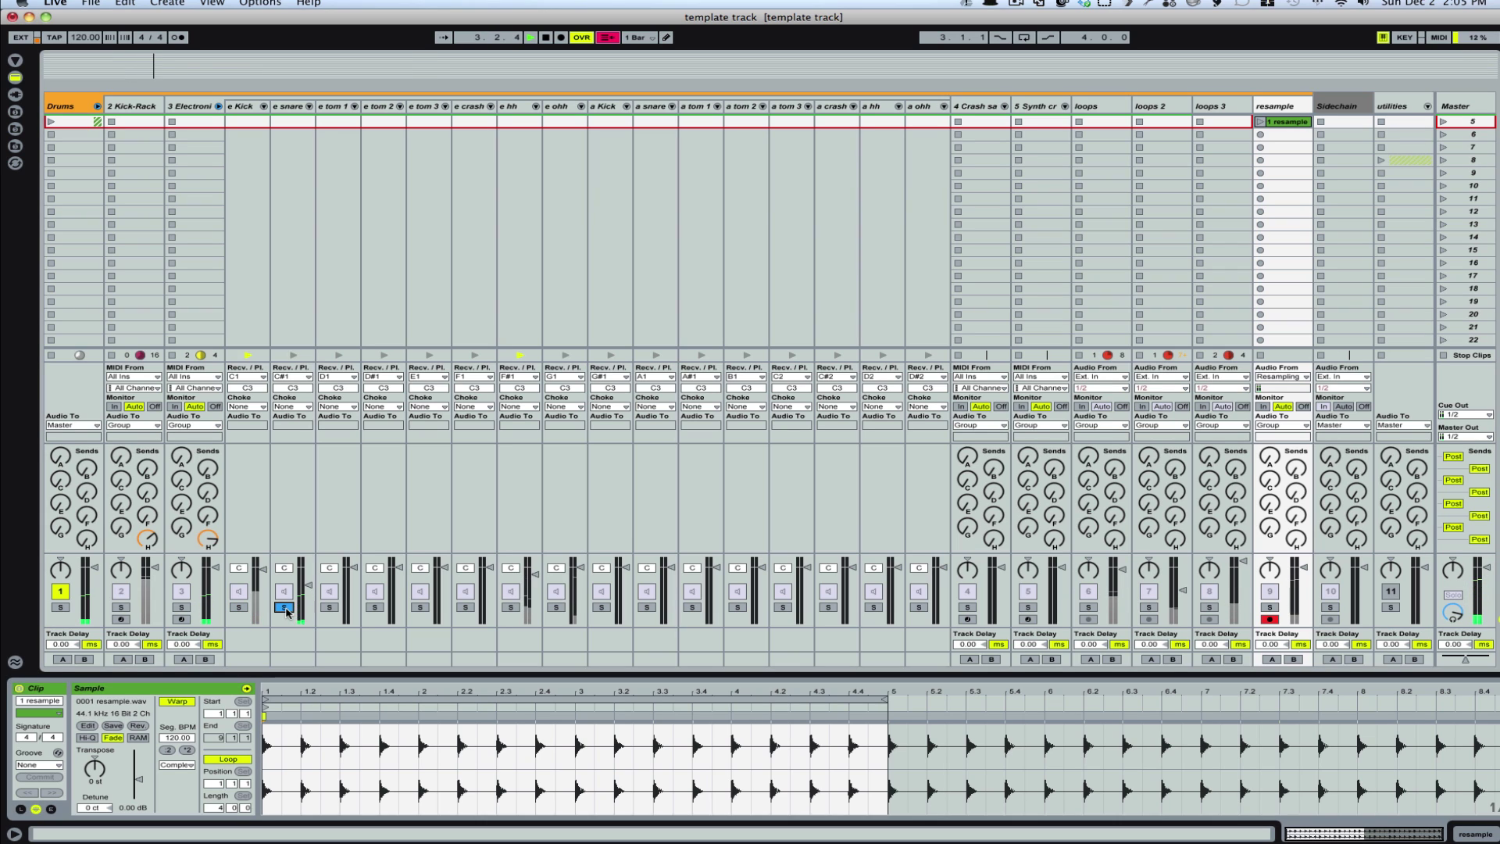
left_click(556, 608, "super")
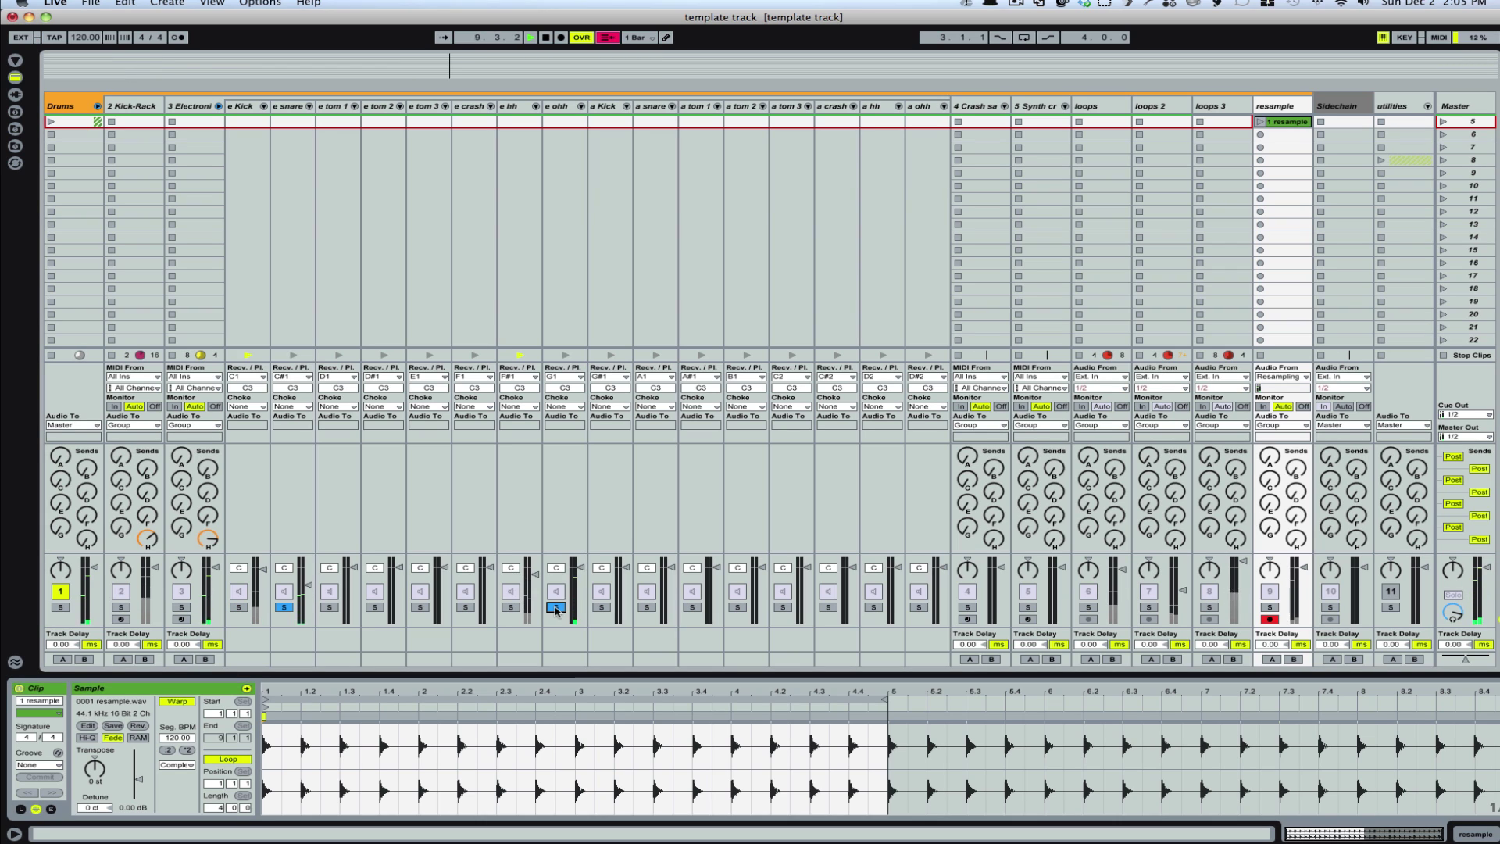
left_click(555, 608, "super")
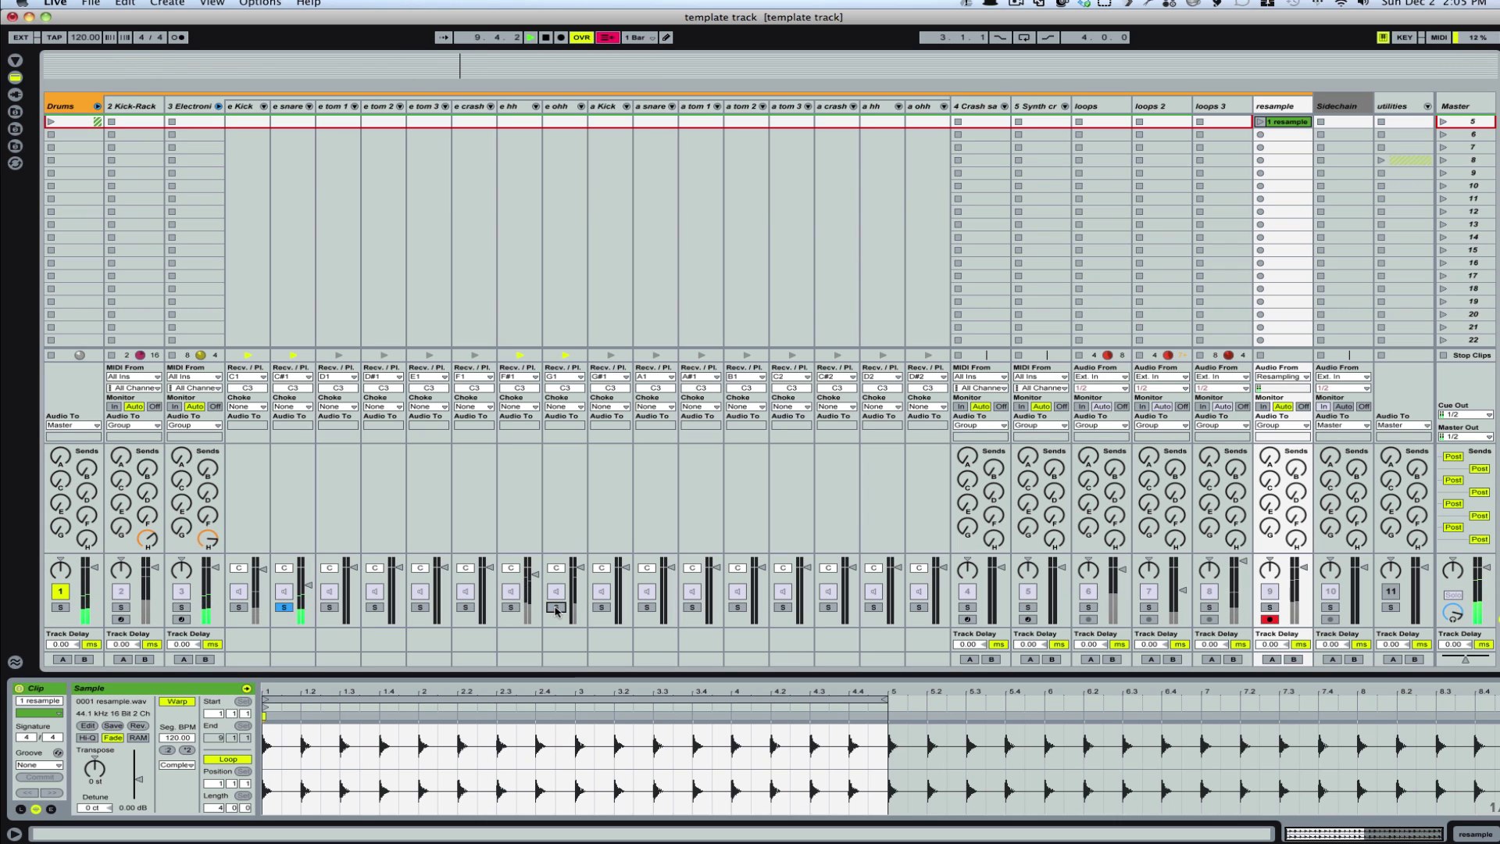
left_click(1261, 135)
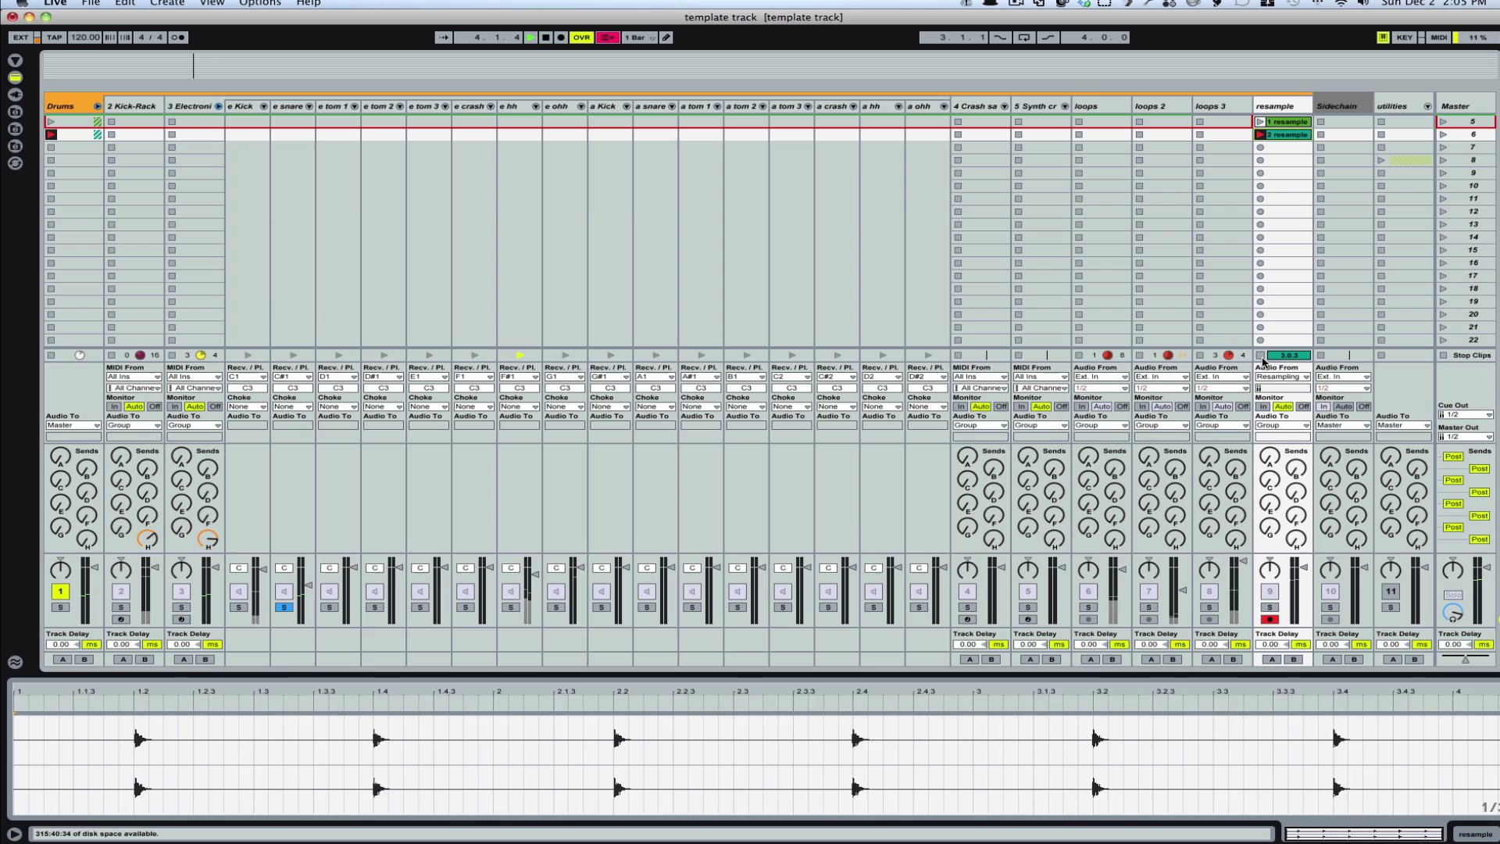
left_click(1261, 357)
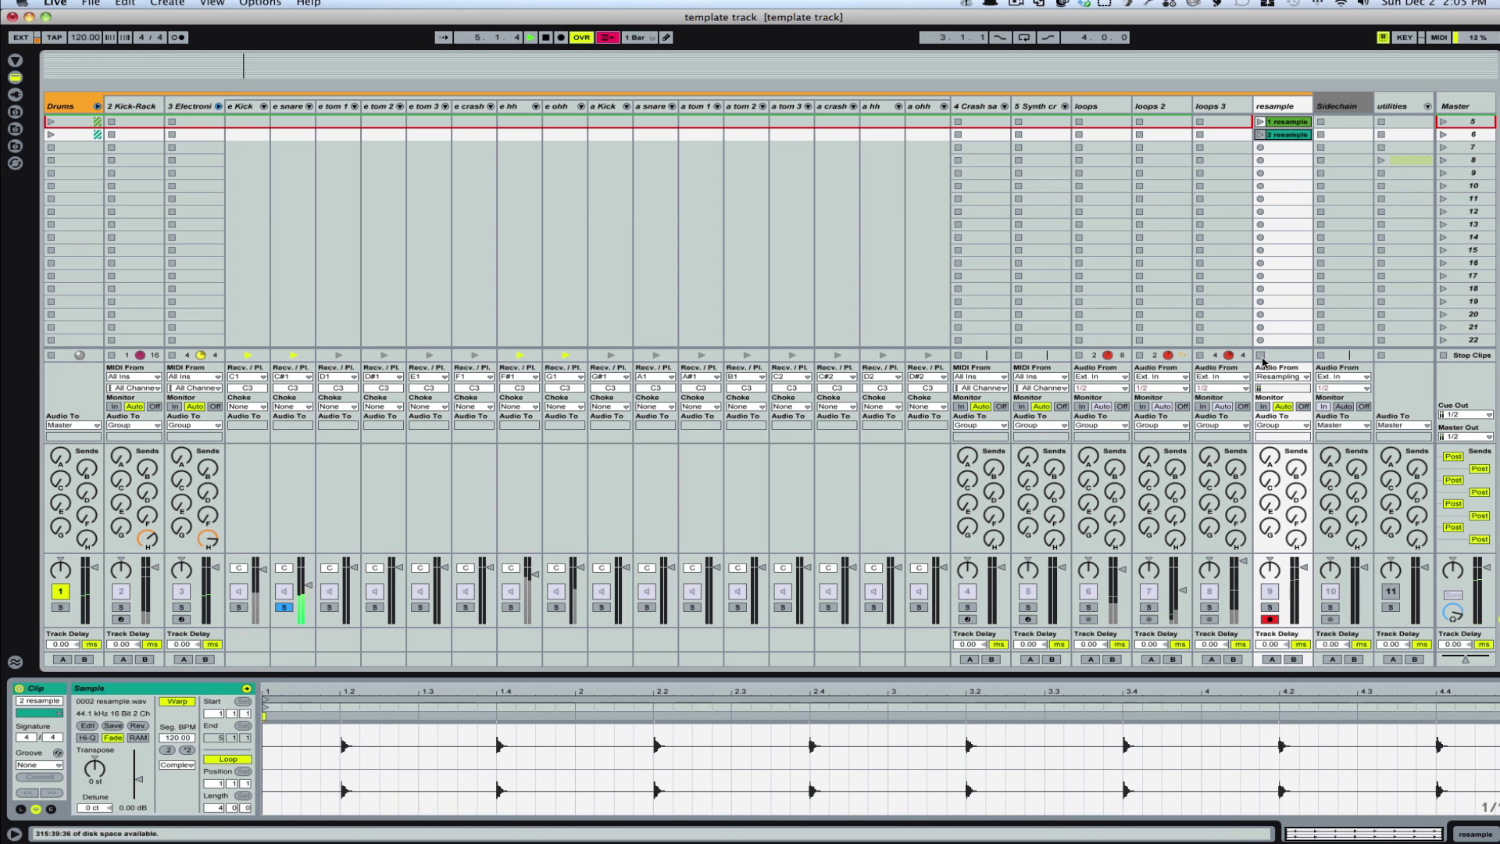
- Solo the e hh and e ohh chains together and play them
left_click(510, 607)
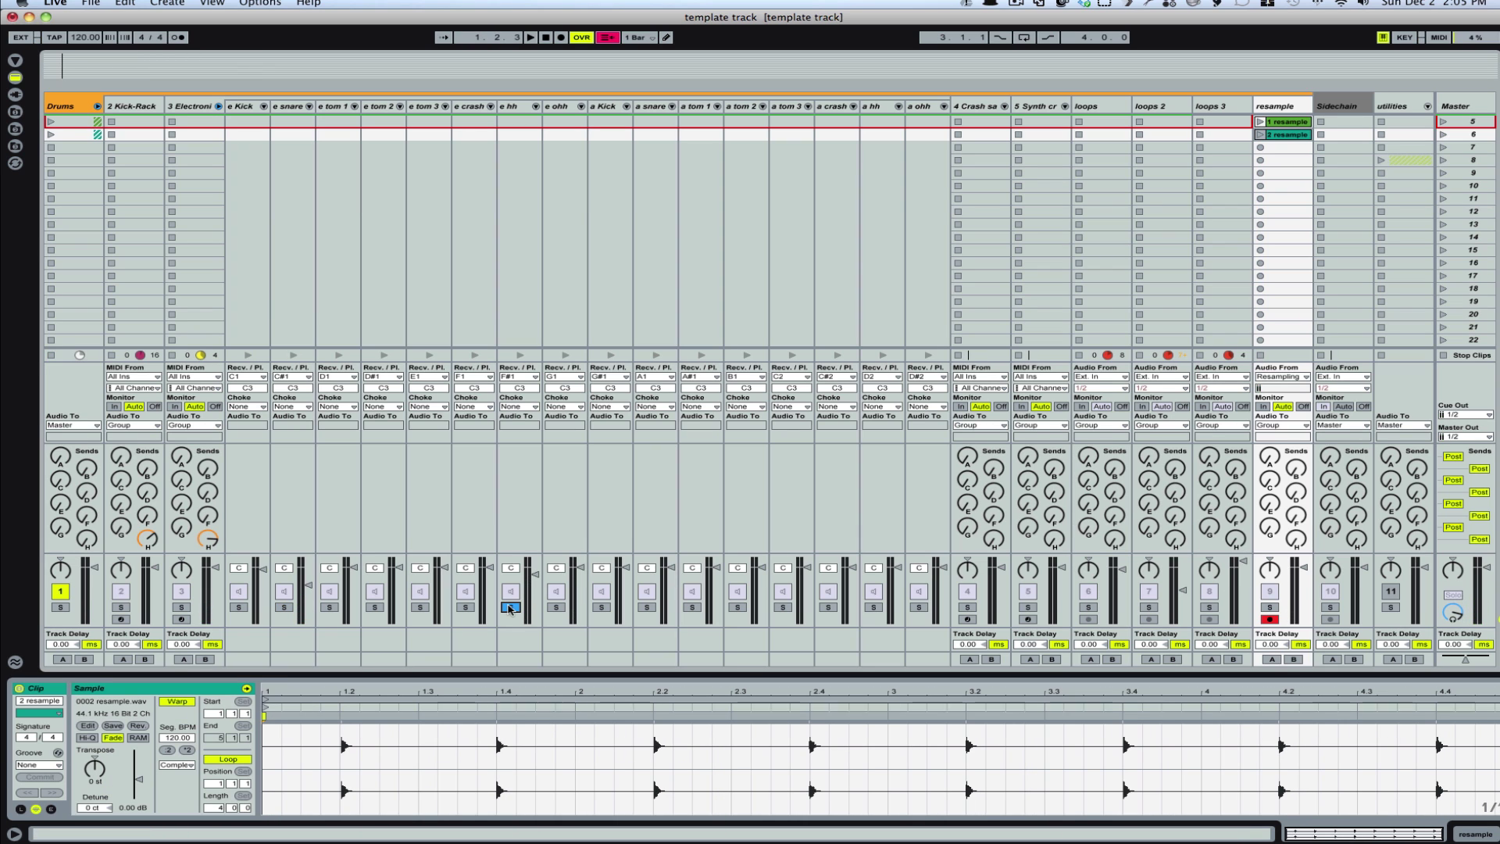
key("space")
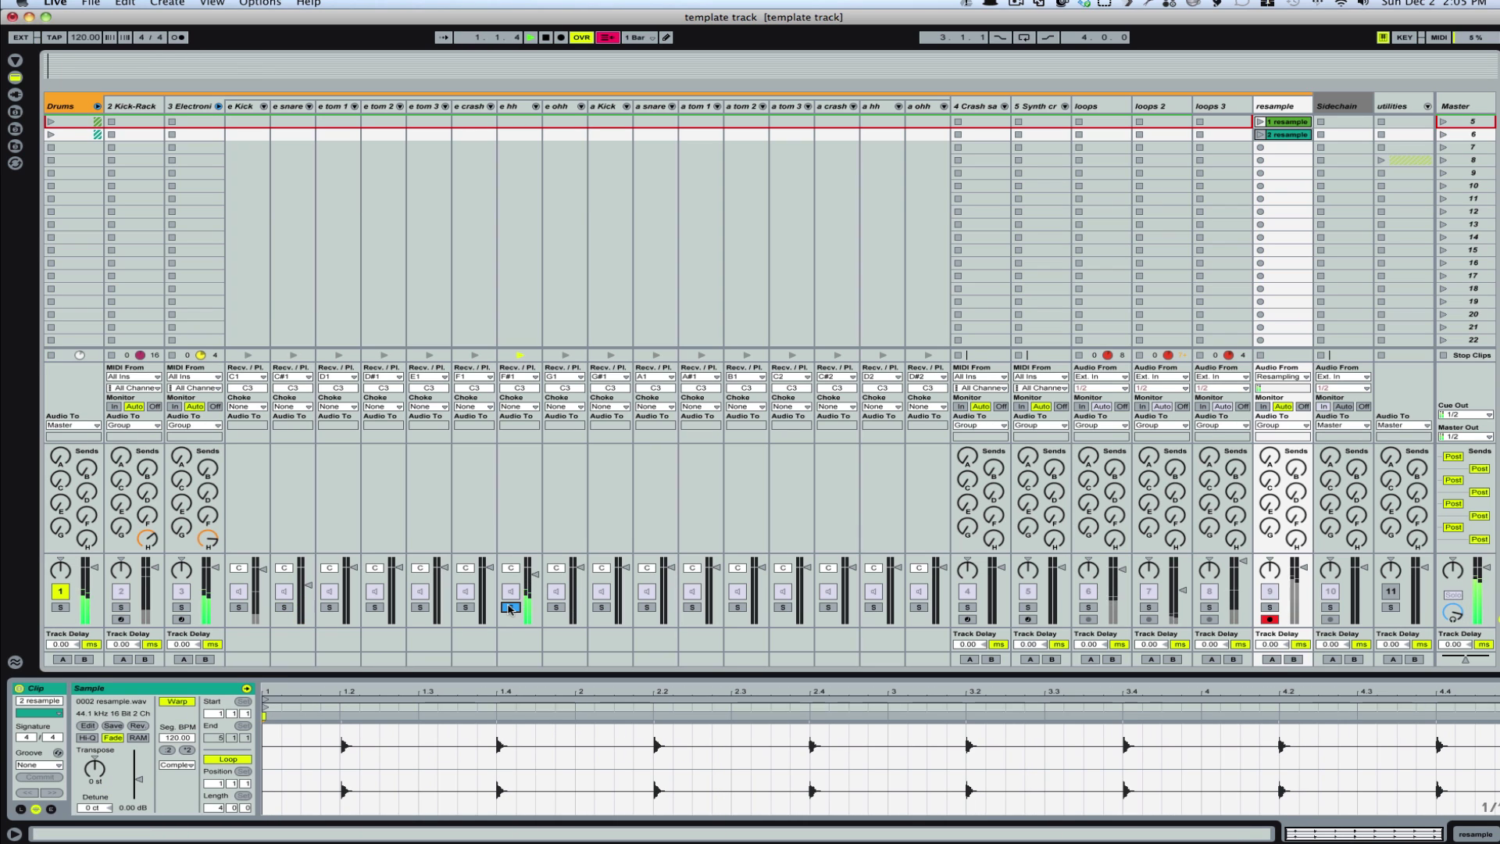
left_click(559, 610, "super")
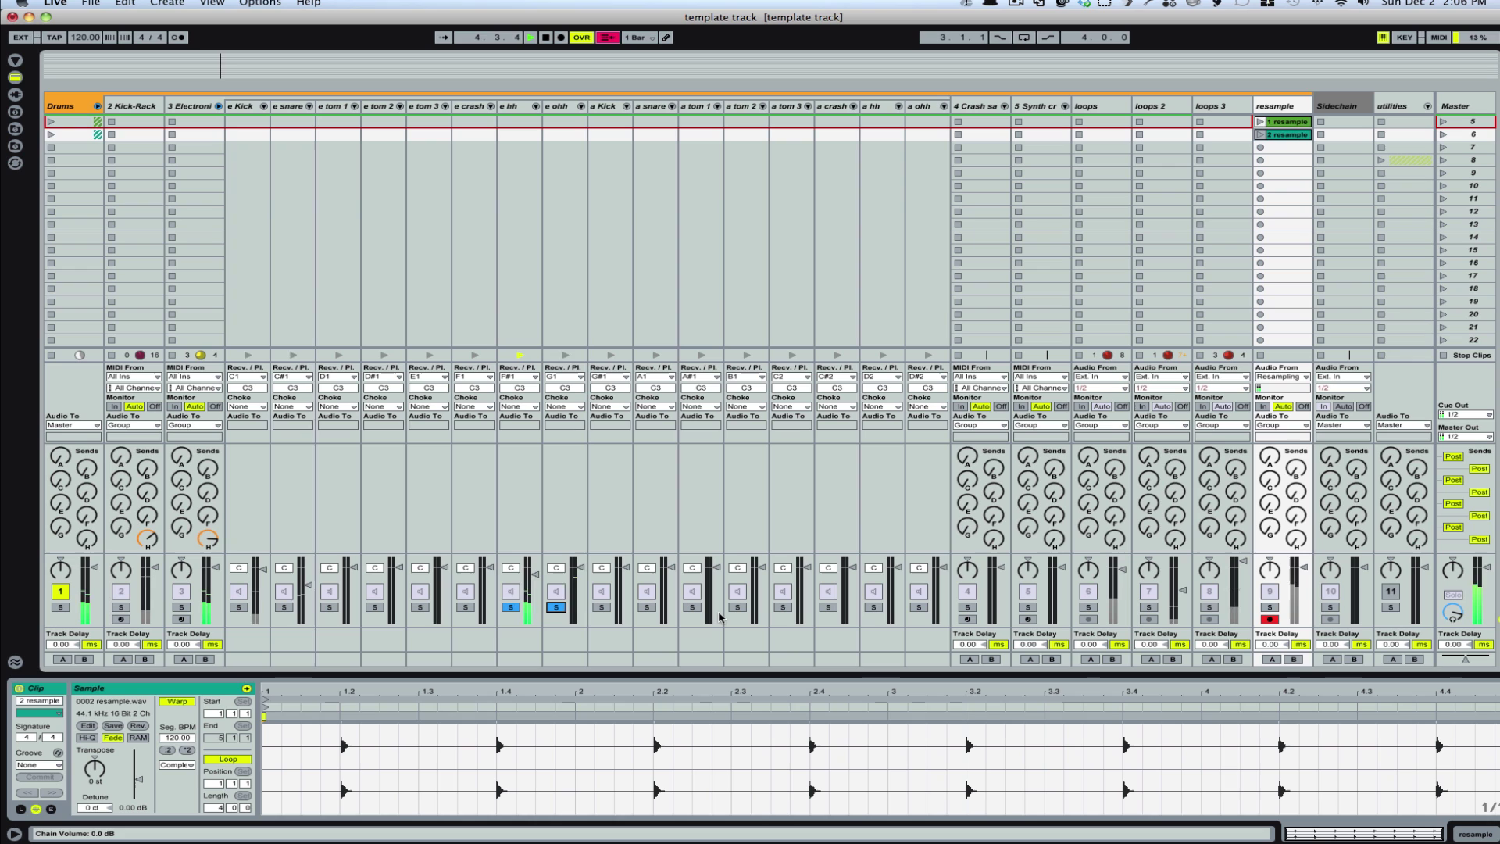
- Record the soloed hi-hats into the 3 resample clip, then select 1 resample
key("space")
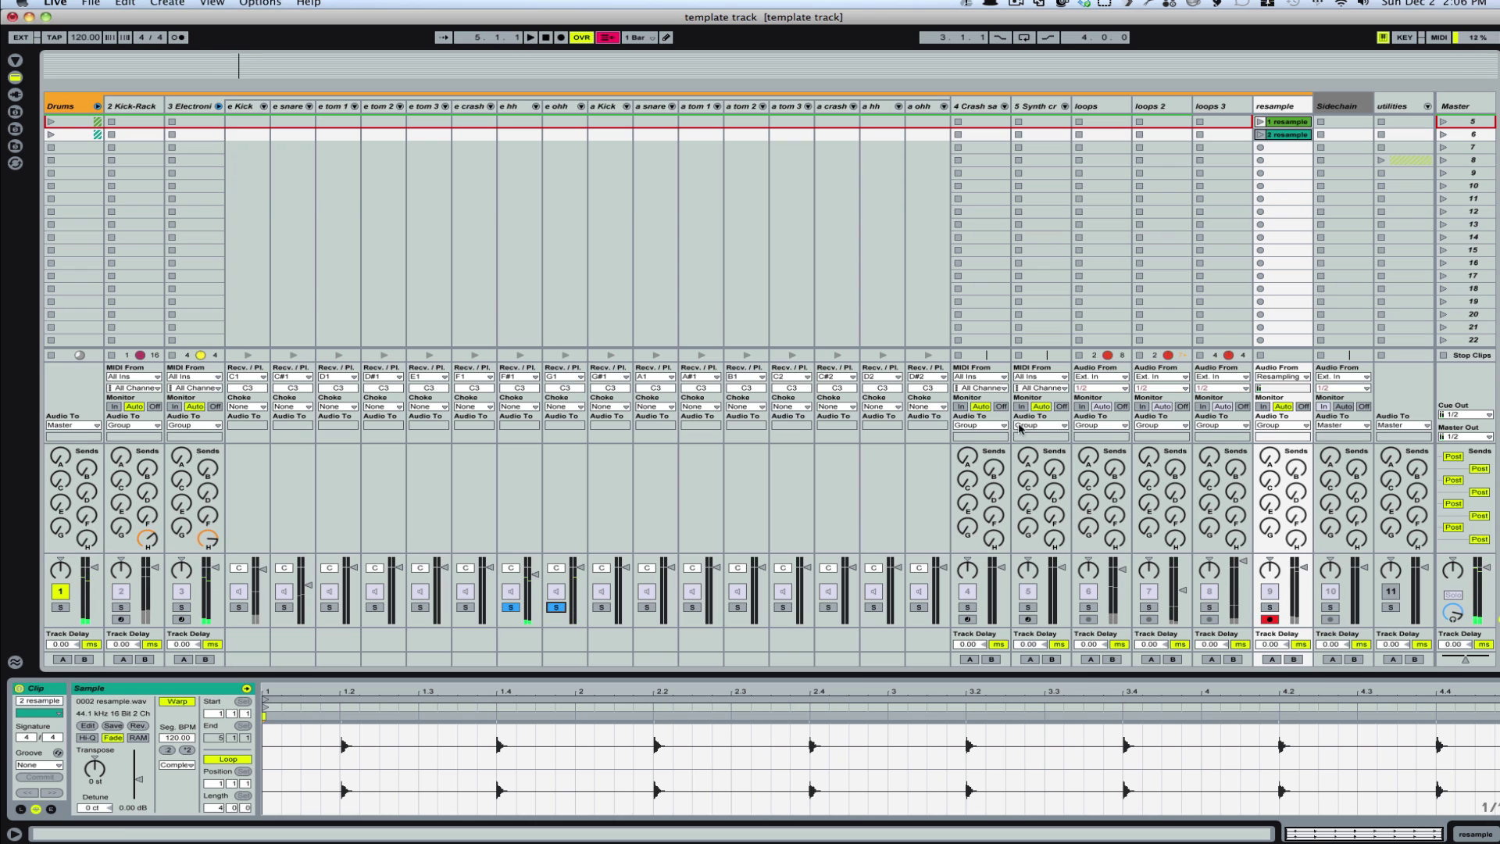
left_click(1260, 148)
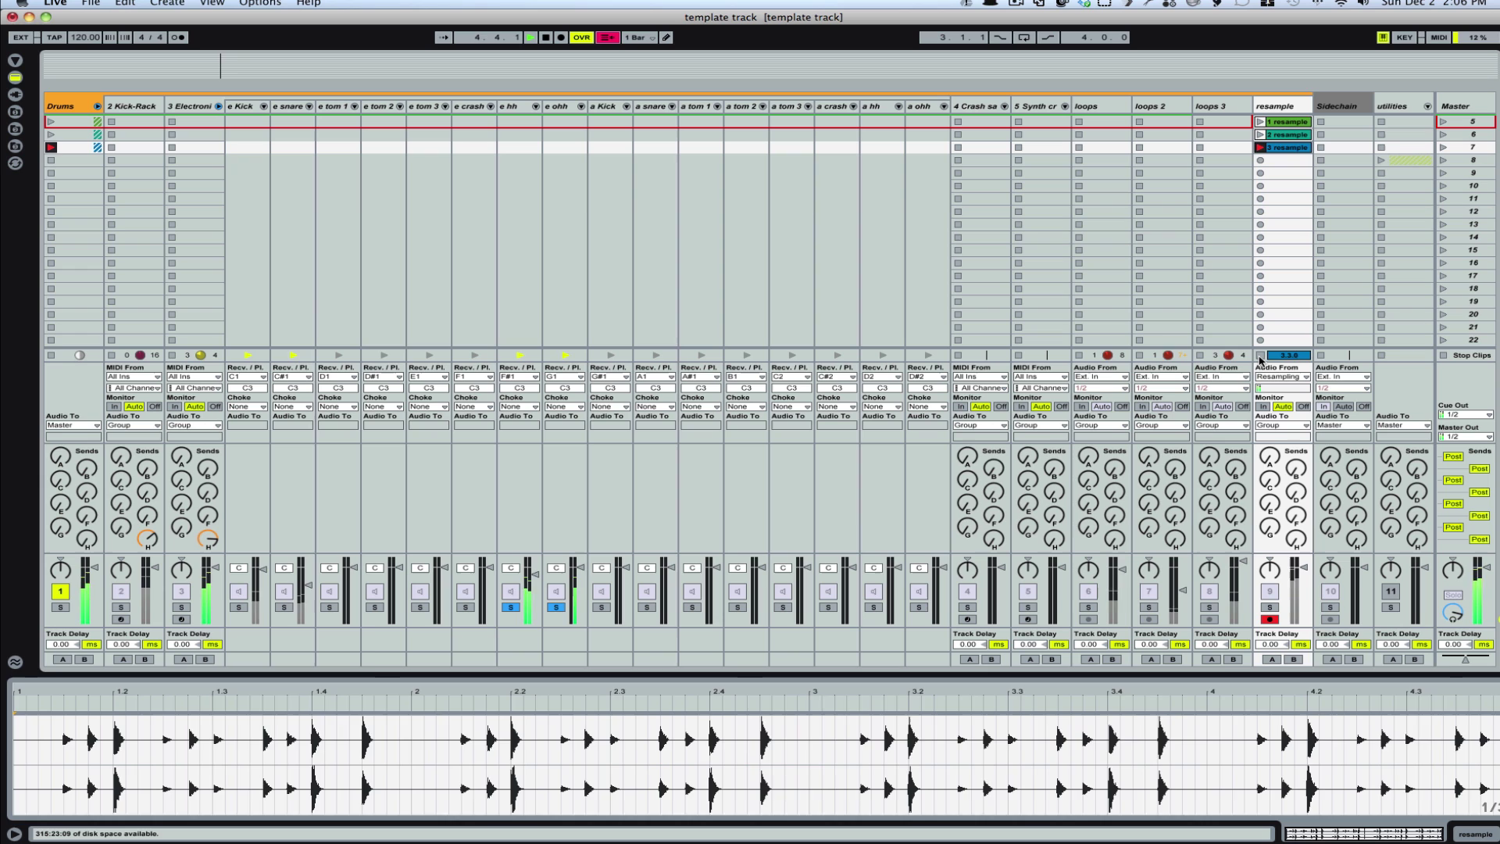
left_click(1260, 356)
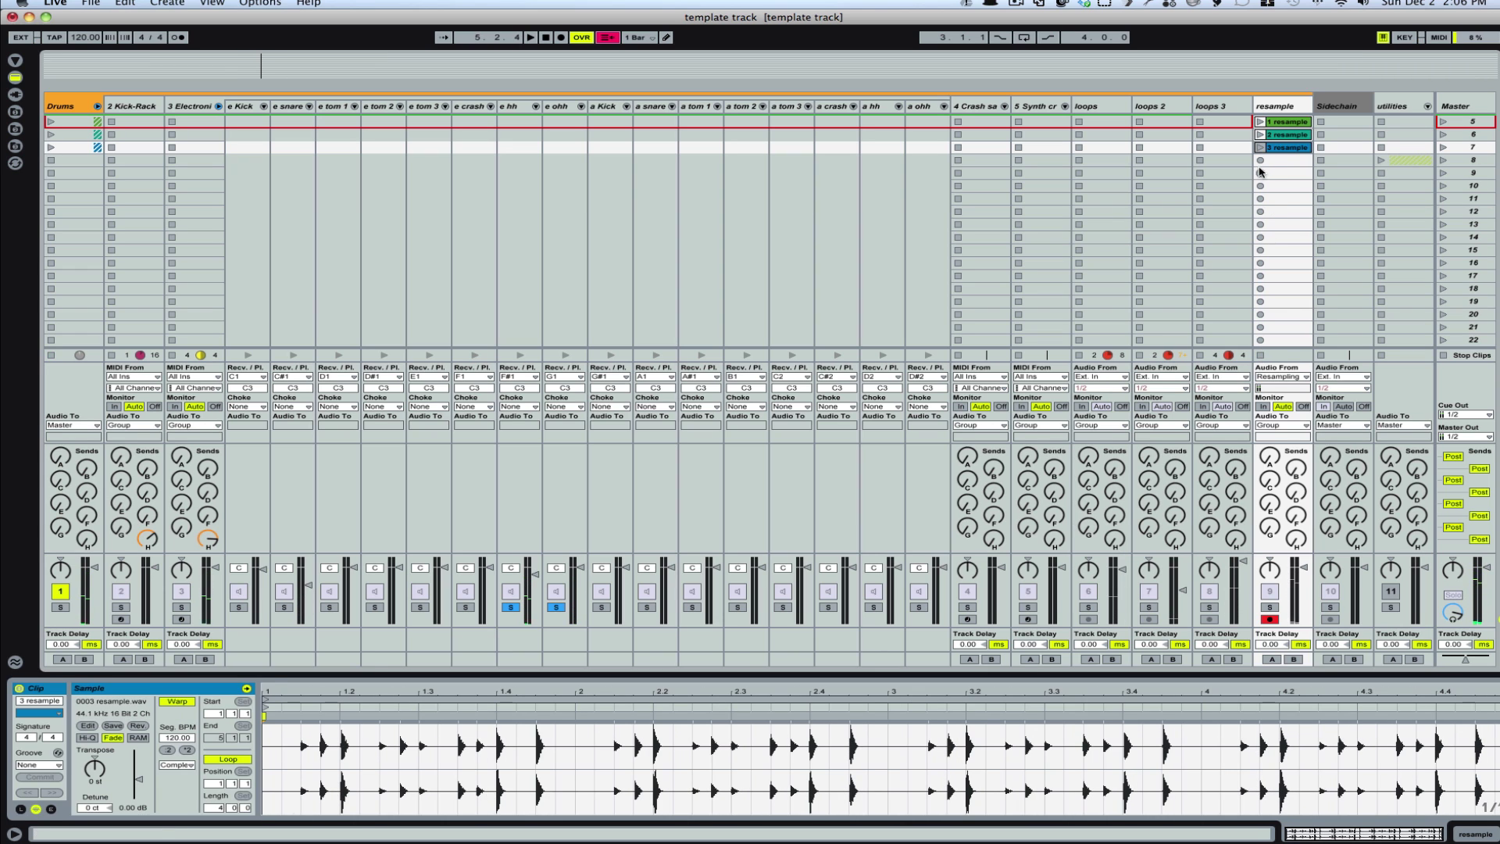
left_click(1284, 150)
key("Up")
key("Up")
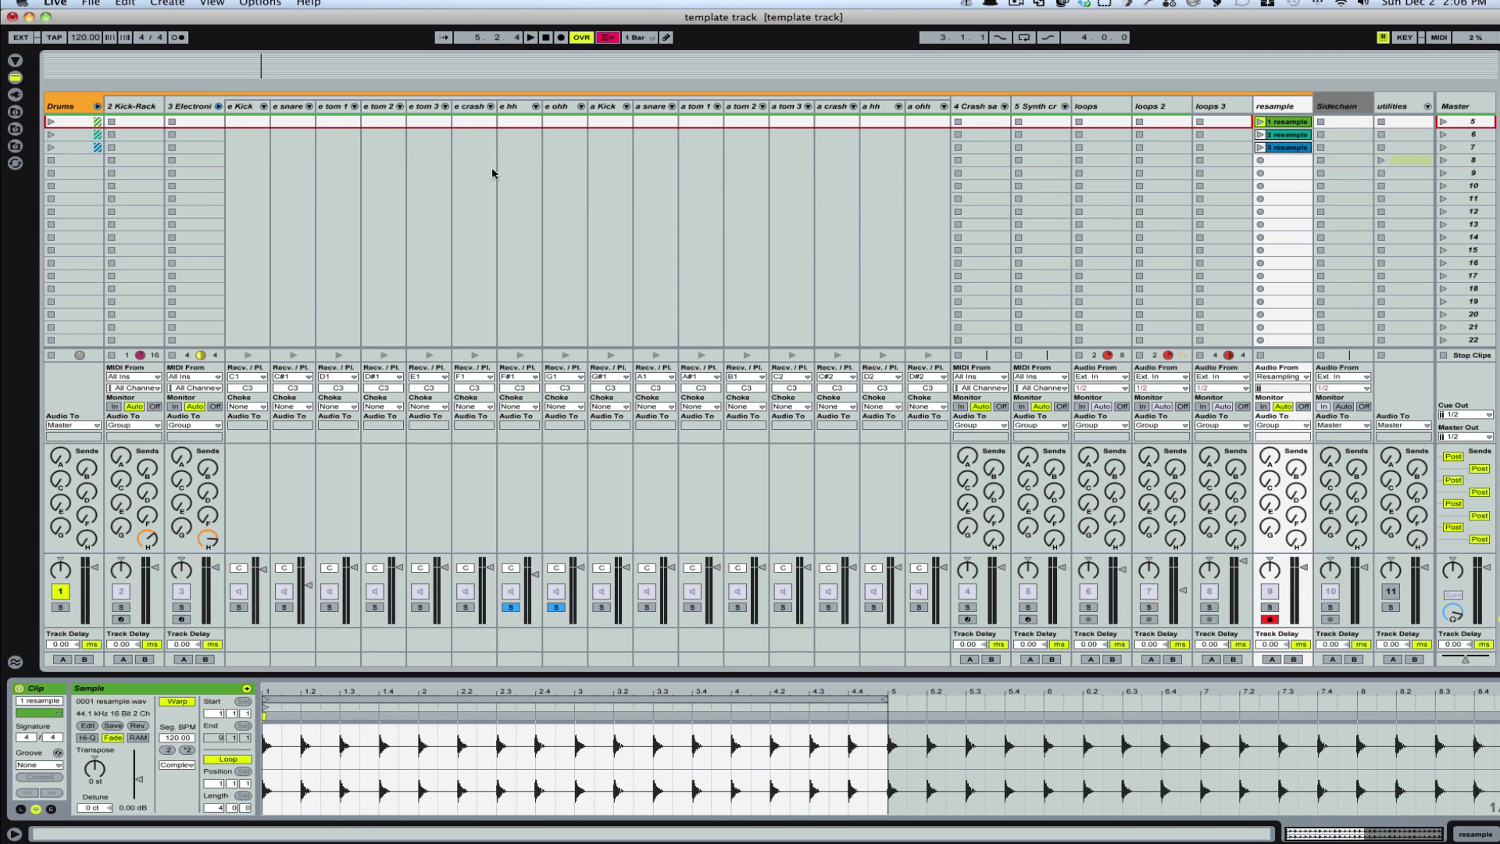
- Fold the drum rack's chains and move the resample track to the end, after utilities
left_click(218, 106)
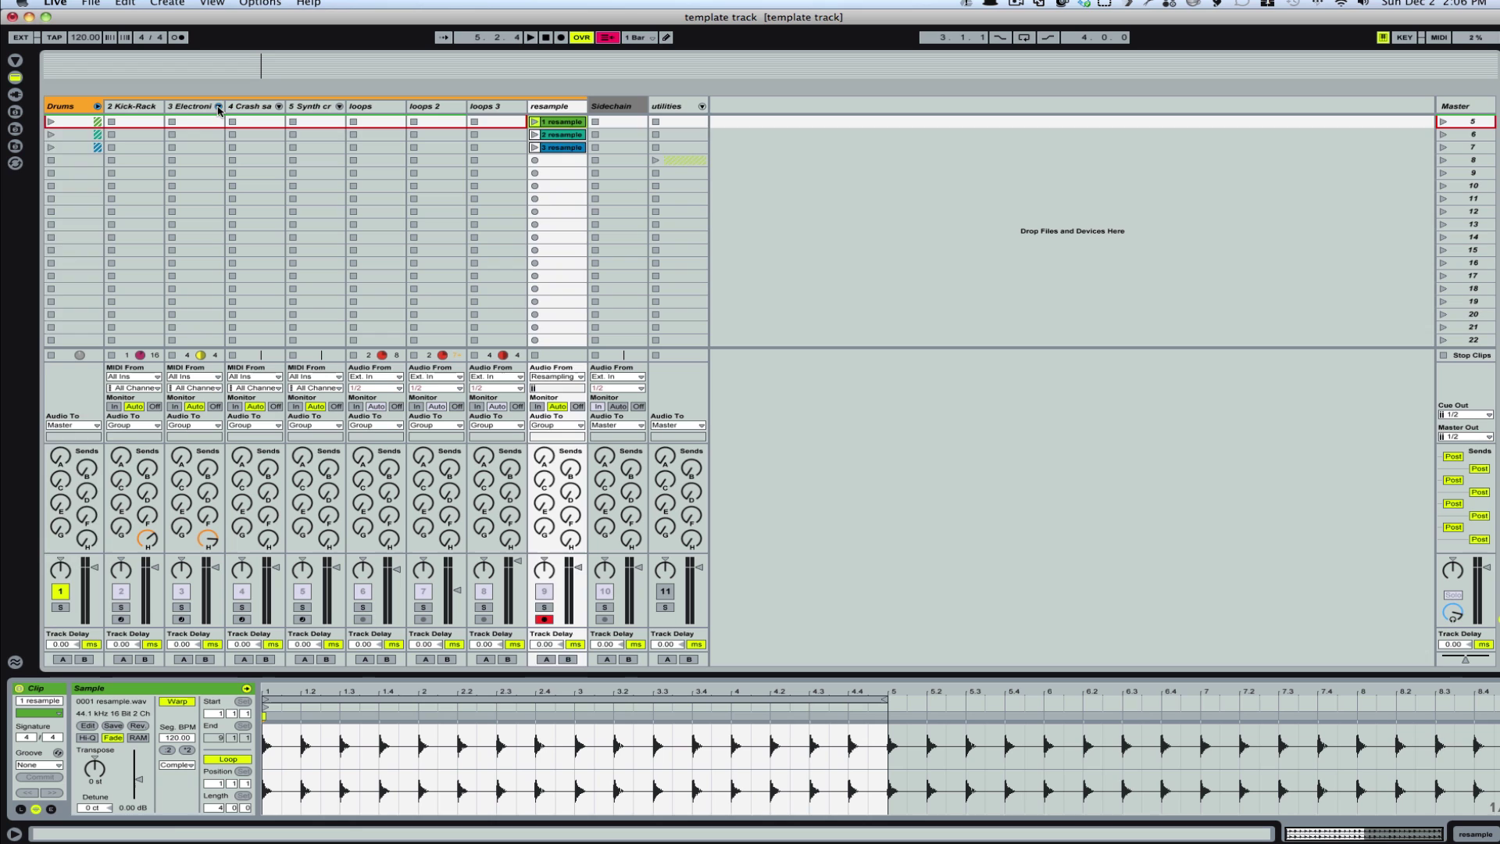
scroll(551, 113, "down", 1)
left_click(551, 107)
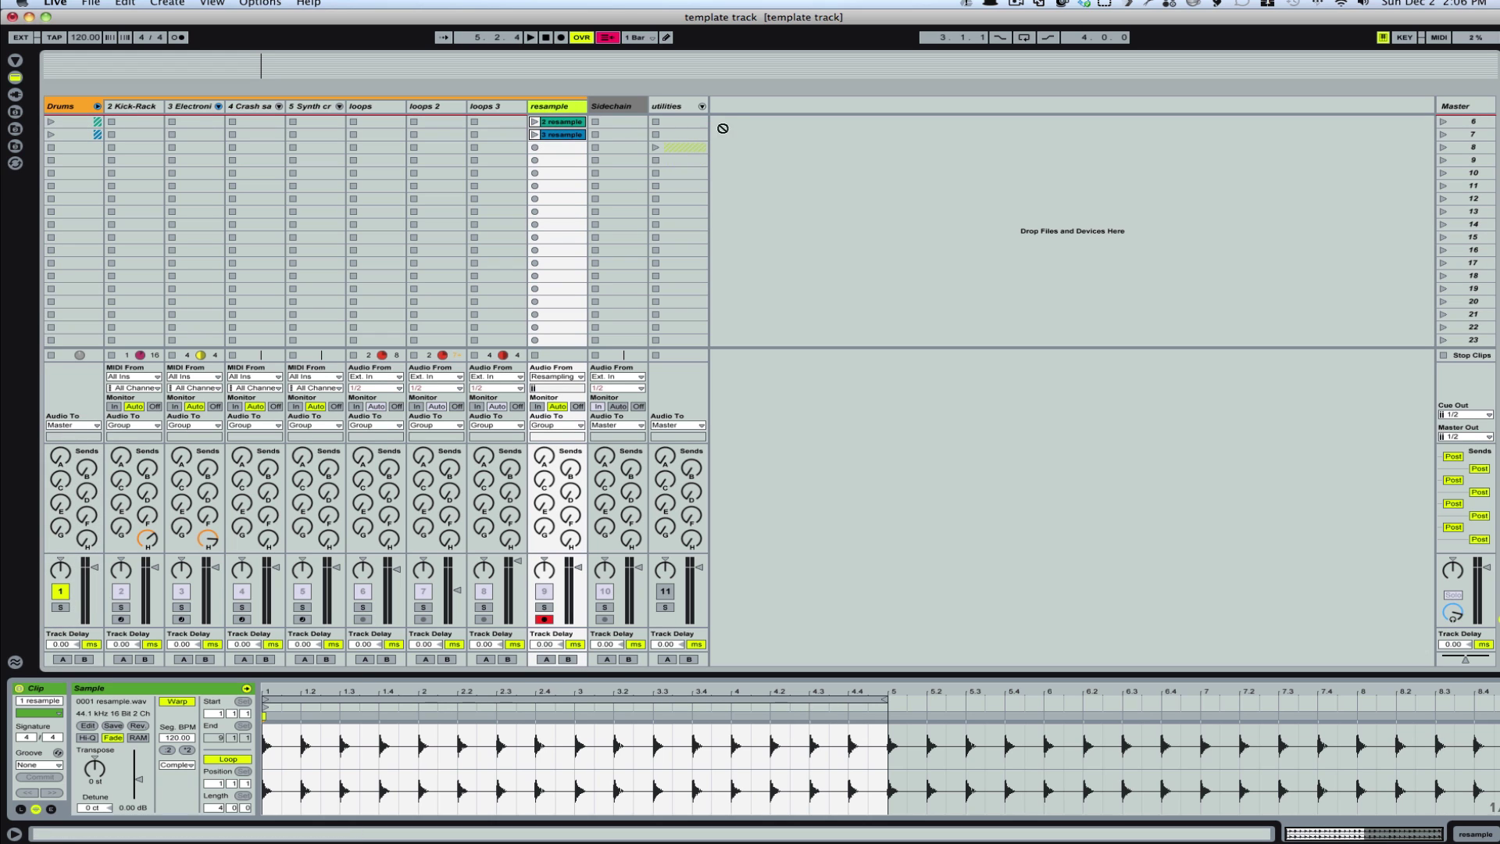
left_click_drag(735, 130, 737, 107)
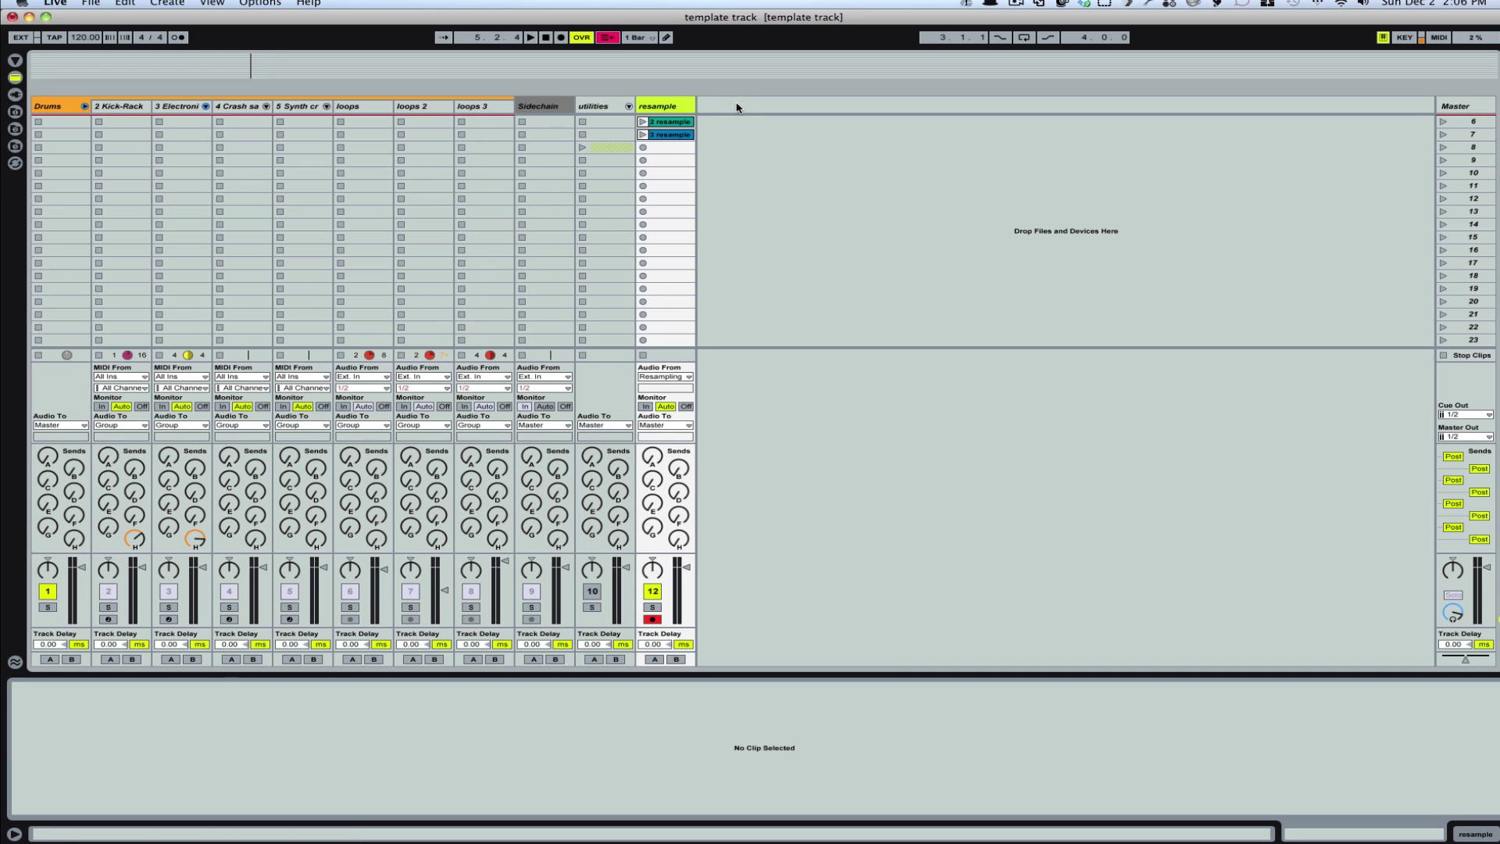
key("Up")
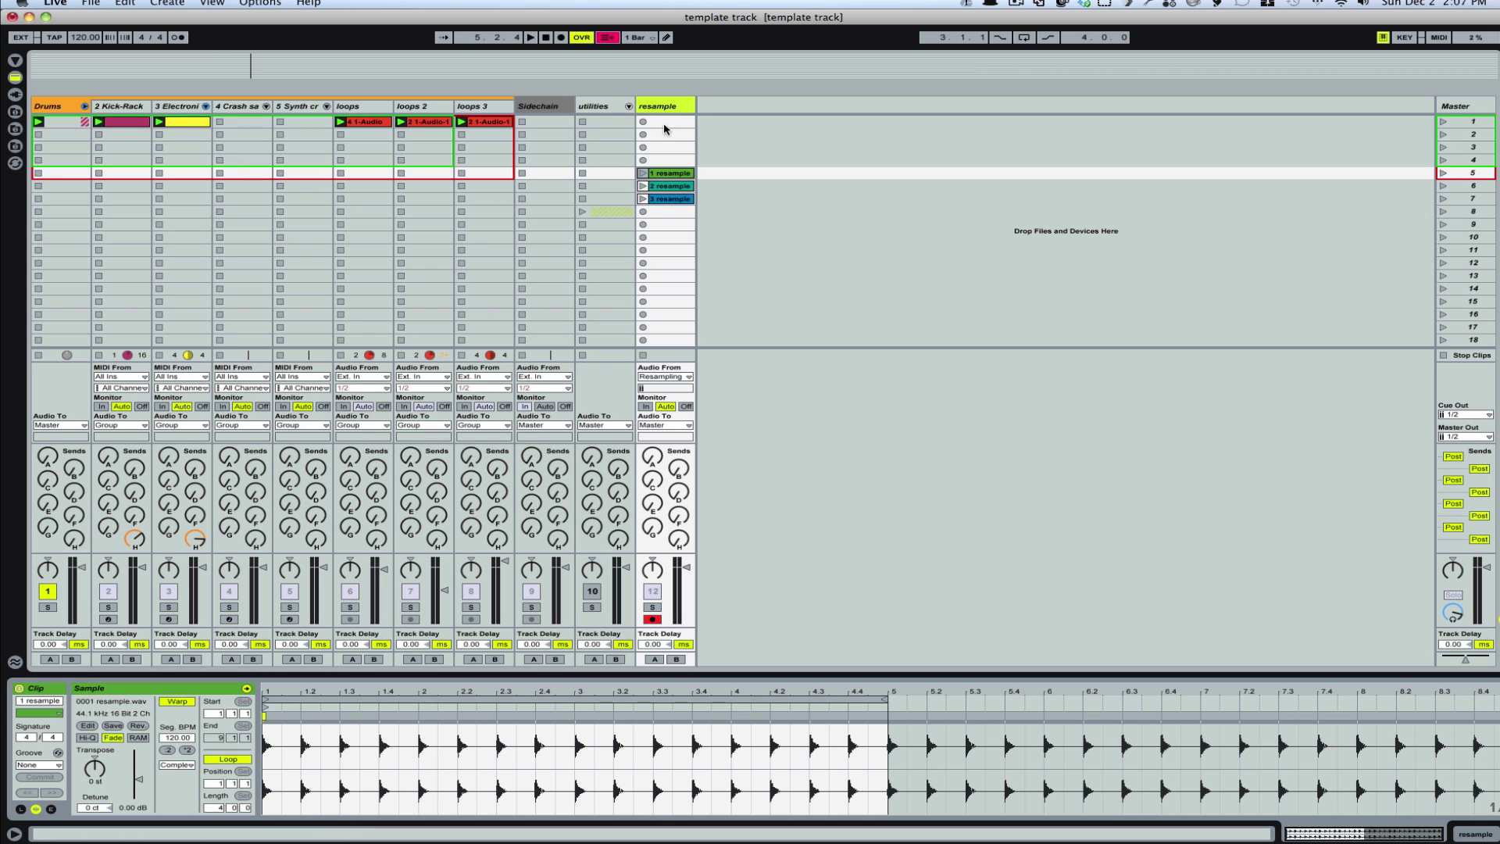
- Freeze the electronic drum kit track, move loops to loops 3 after resample, and deactivate track 3
right_click(181, 110)
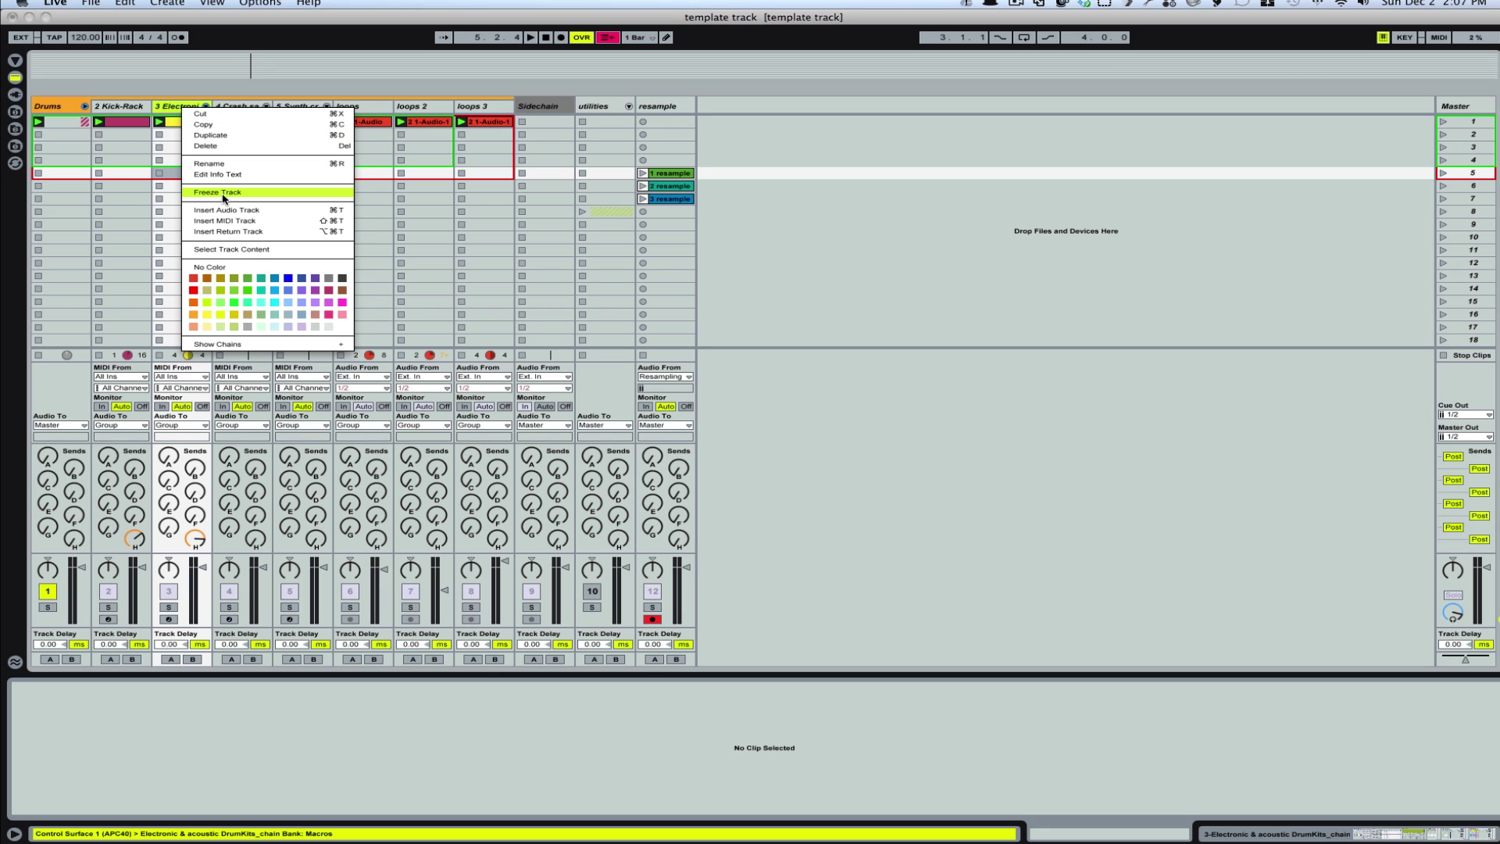
left_click(224, 199)
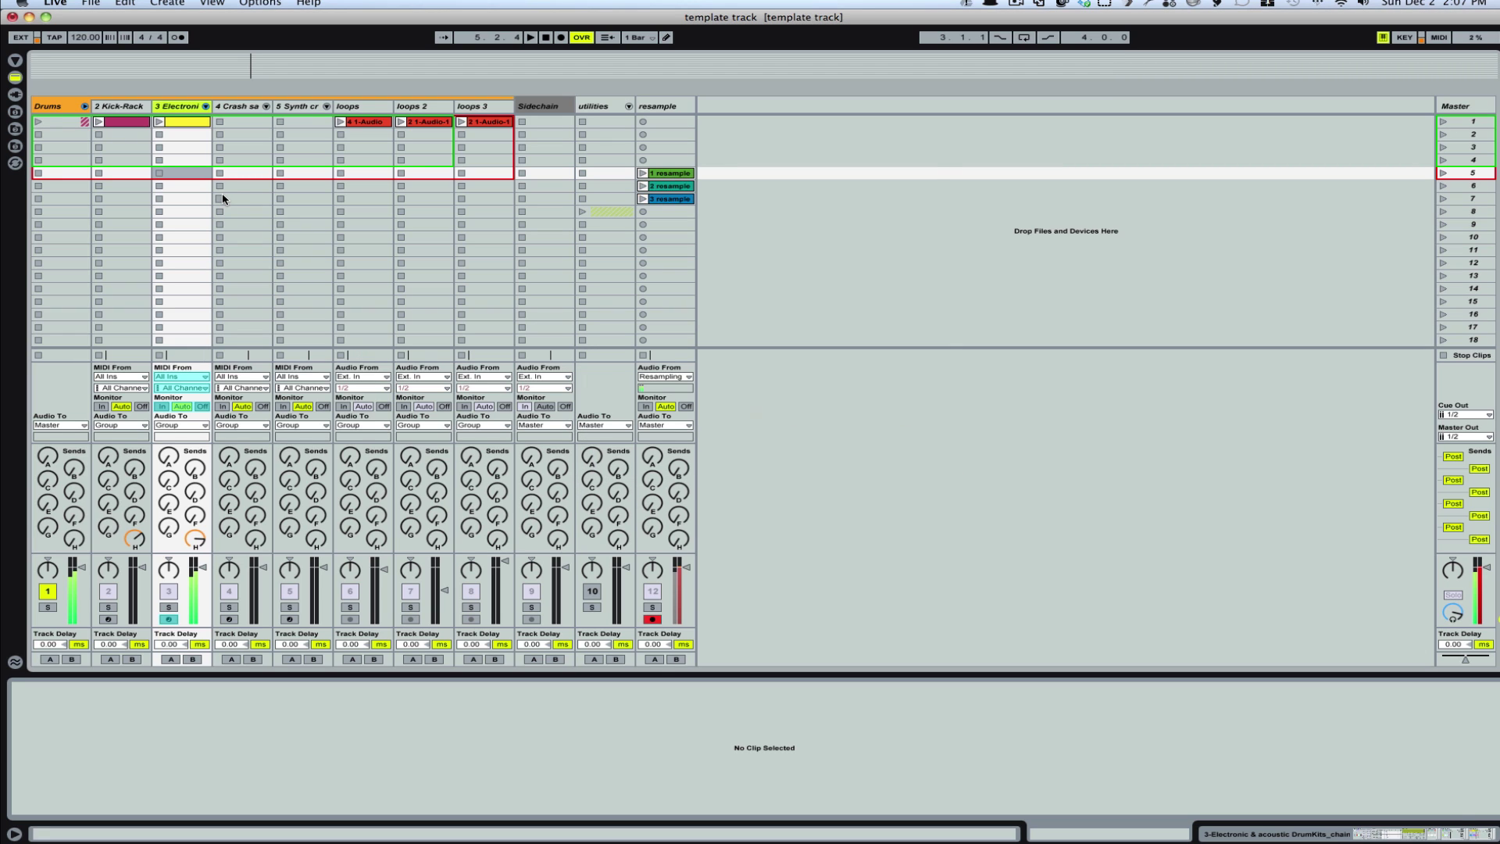
left_click(348, 106)
left_click(484, 108)
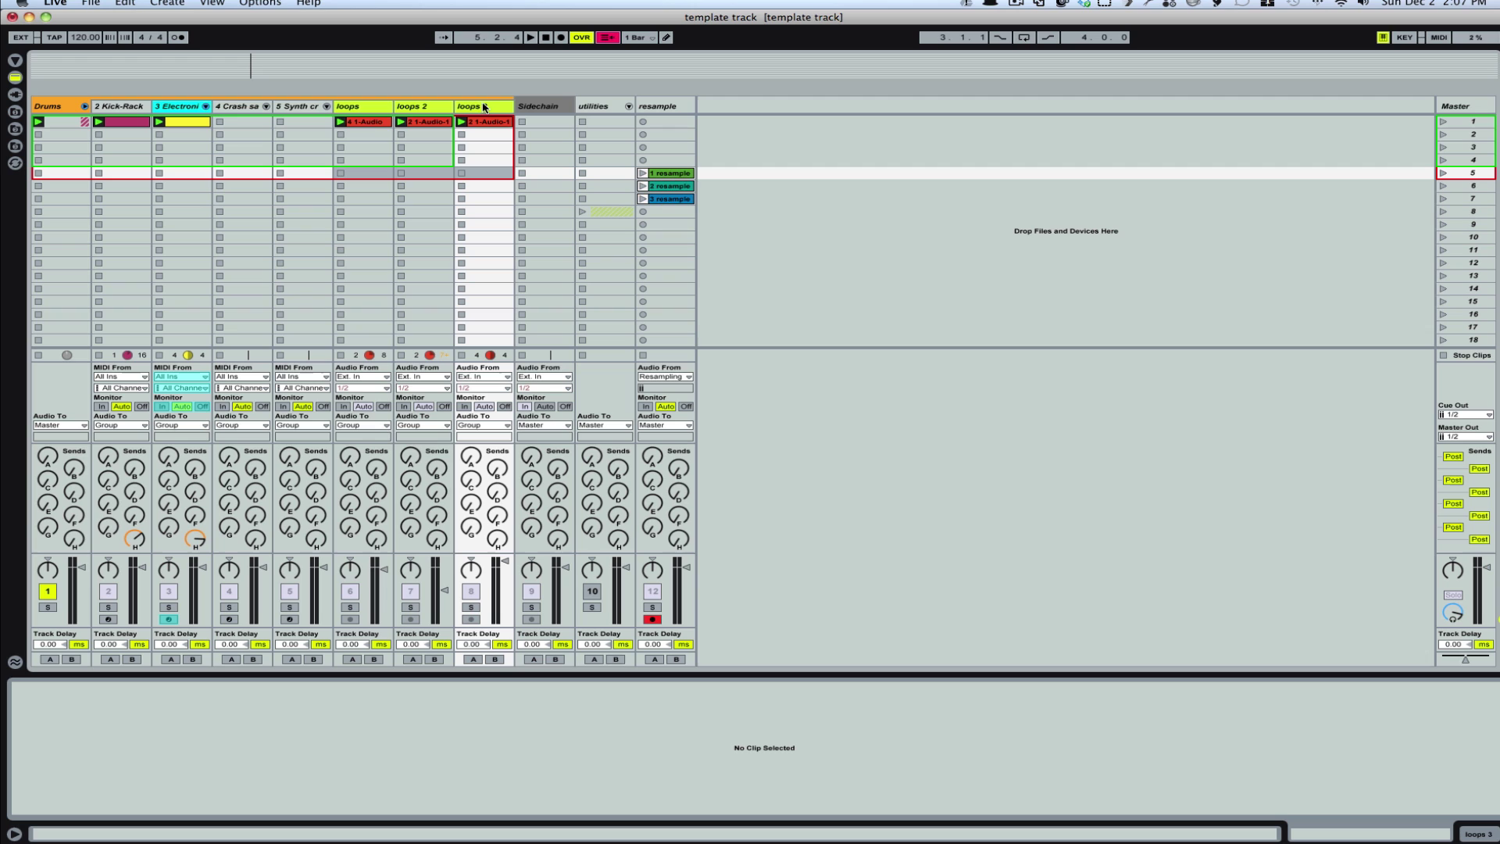
left_click_drag(350, 105, 726, 110)
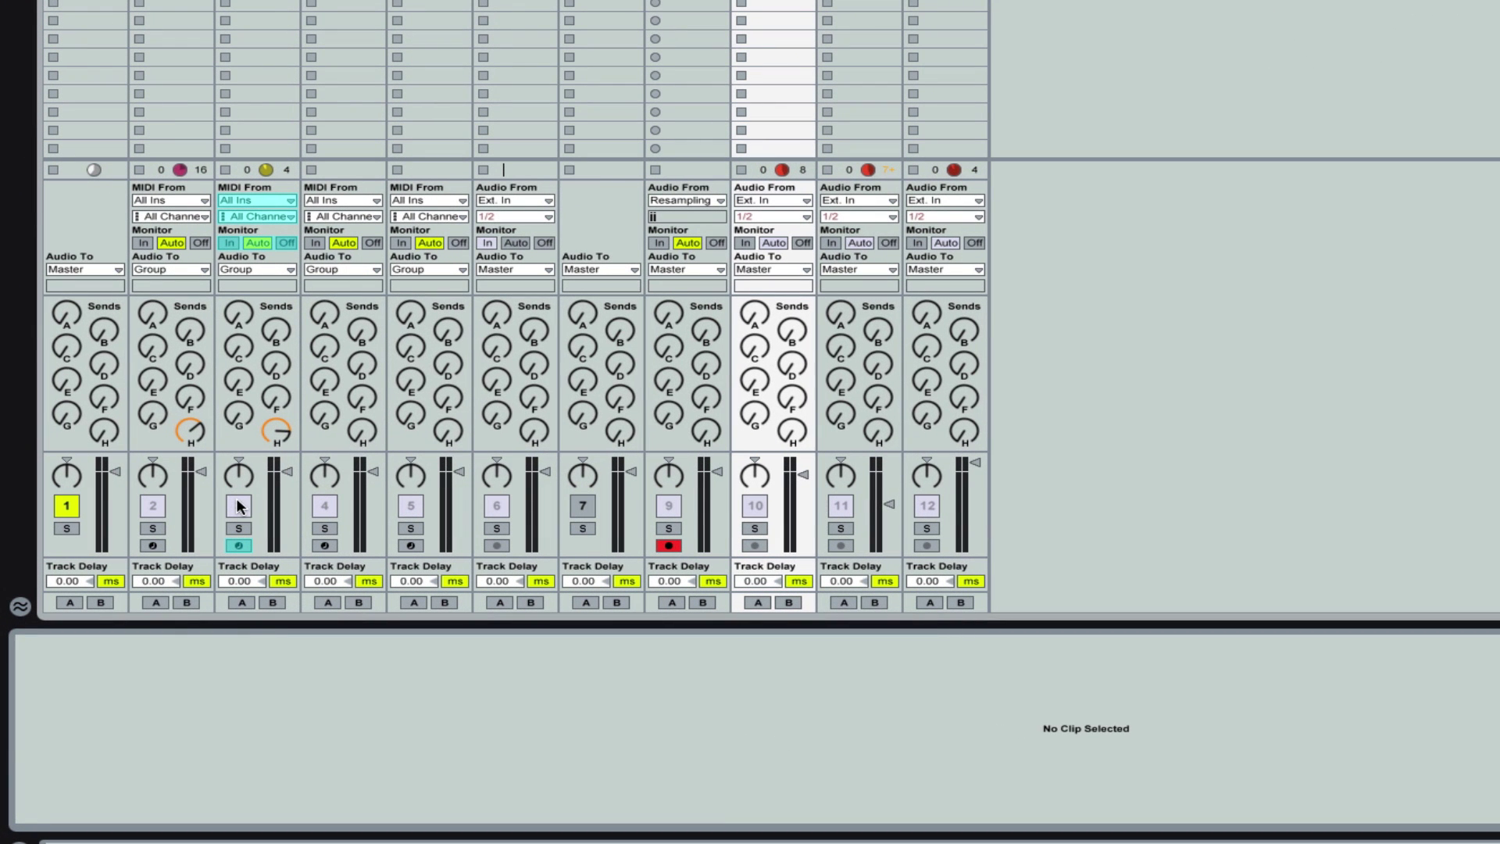
left_click(238, 506)
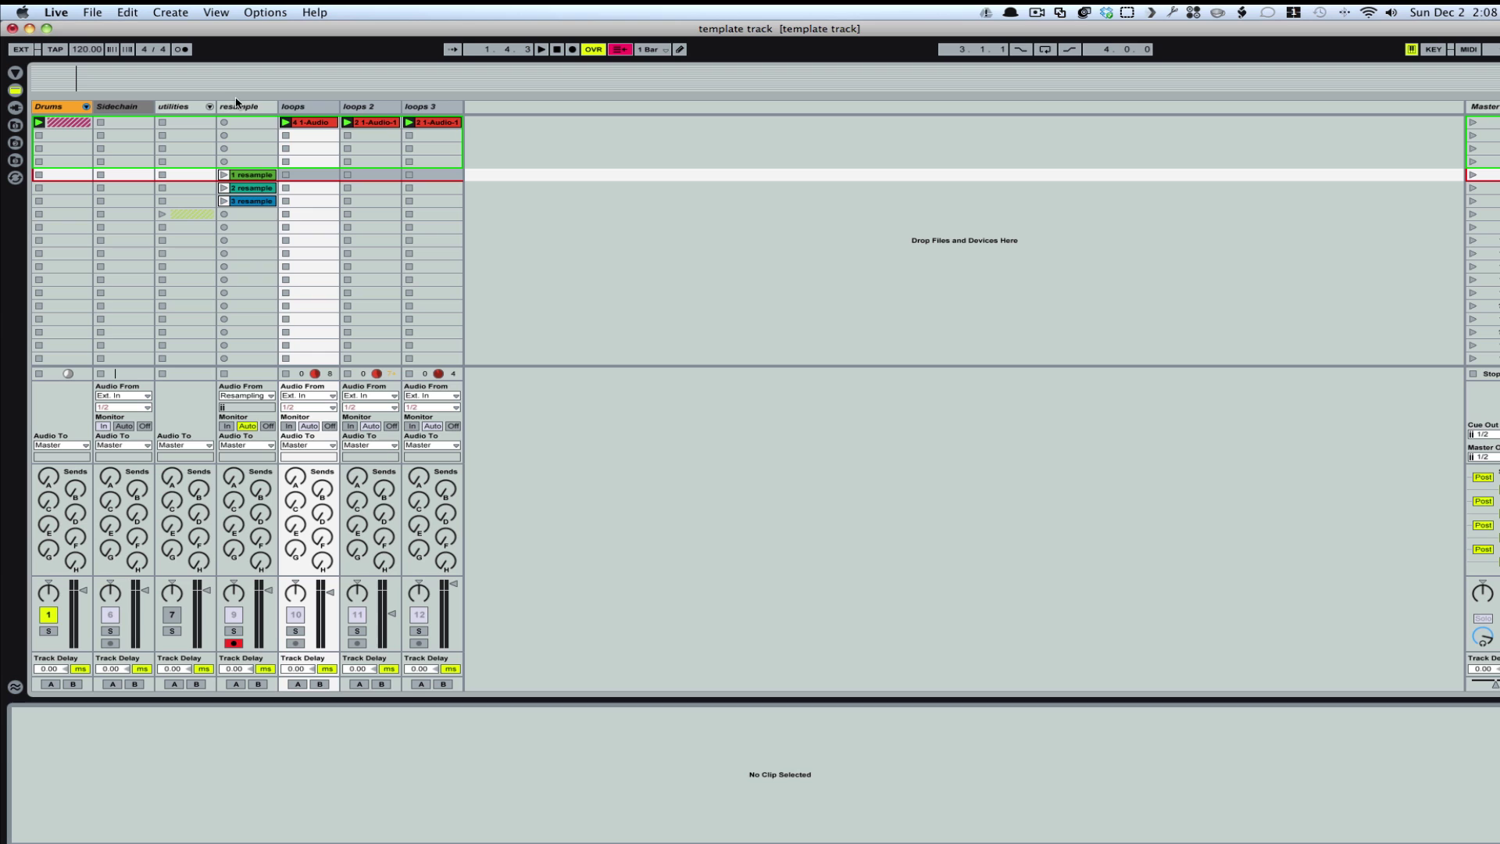
- Insert new audio tracks 10–12 Audio right after the resample track with Cmd+T
left_click(239, 109)
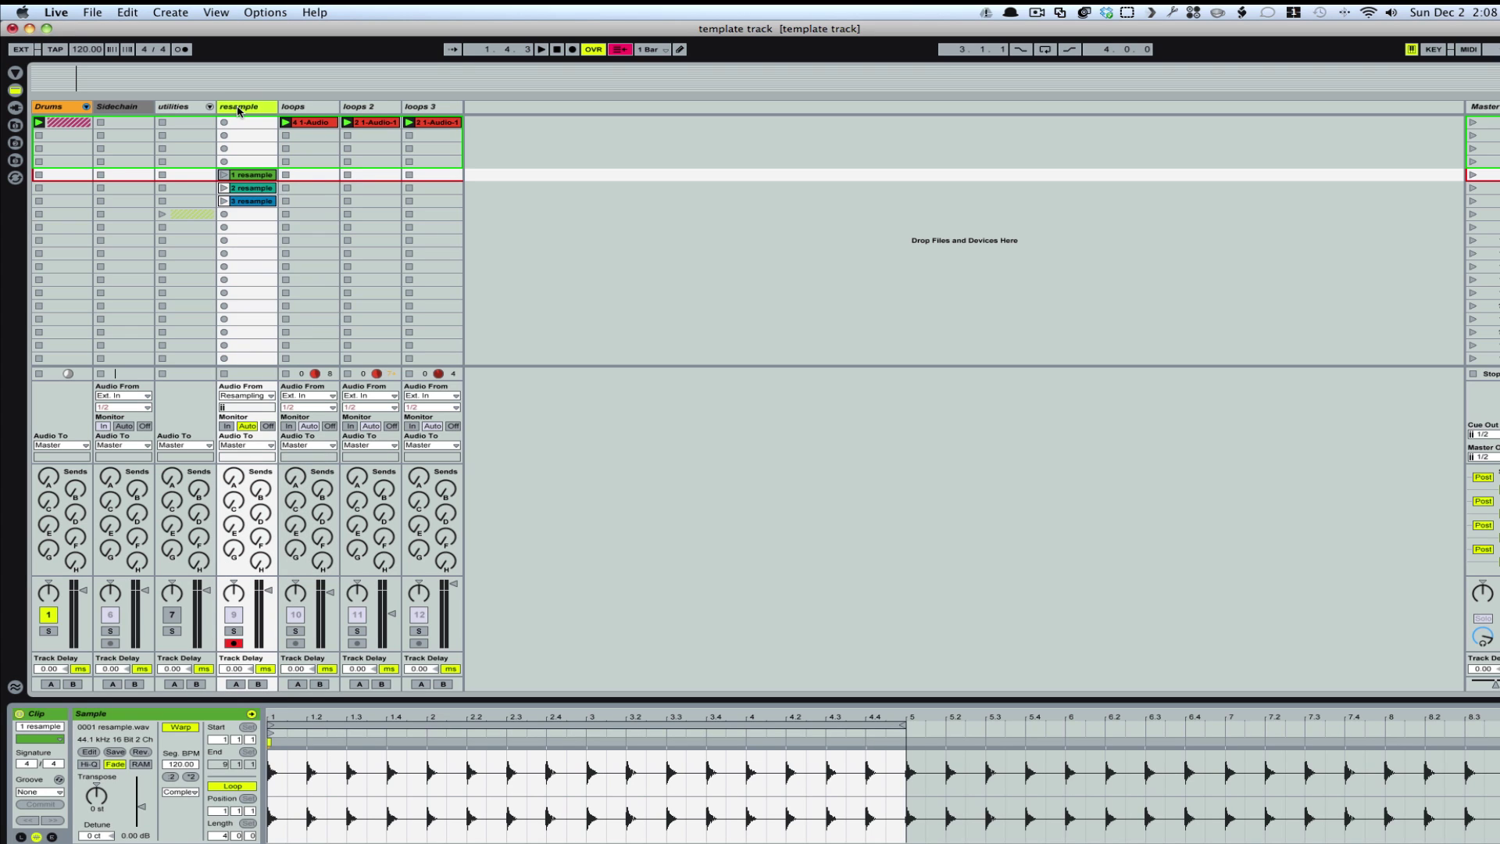
key("super+t")
key("super+t")
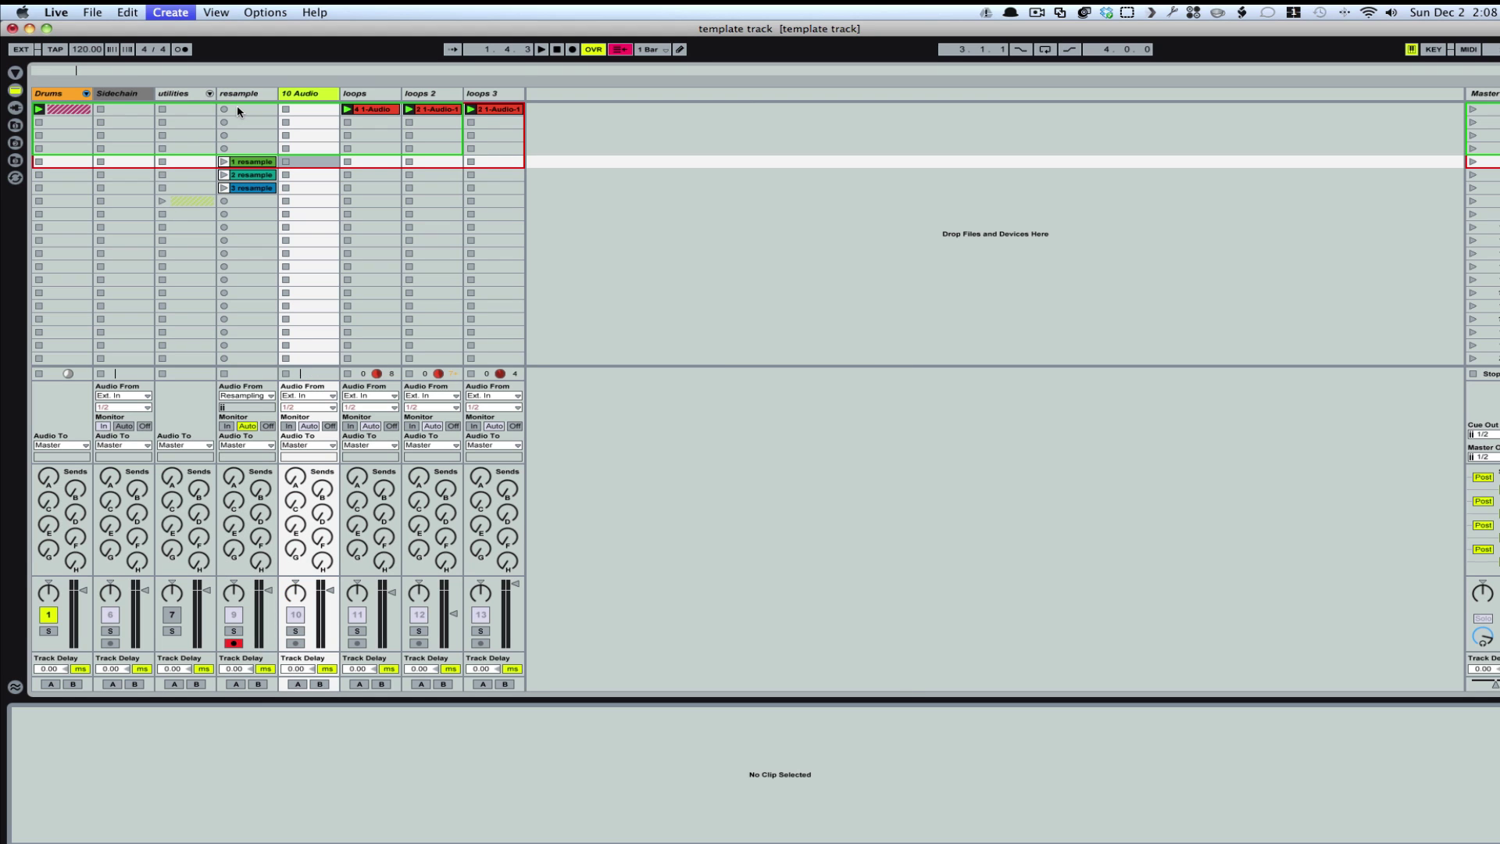
key("super+t")
key("super+t")
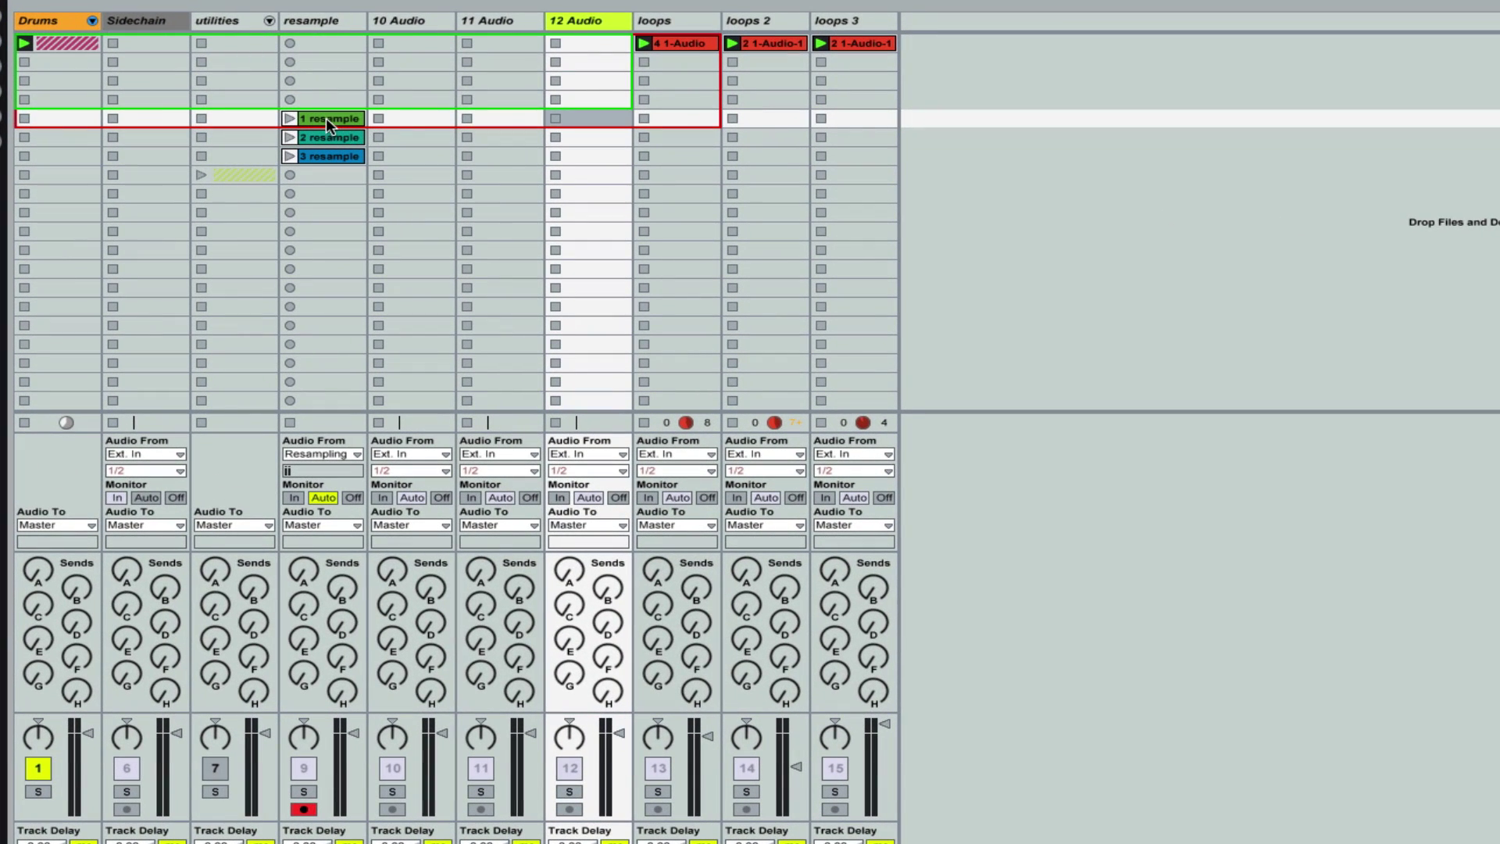
- Move resample clips 1, 2 and 3 onto 10, 11 and 12 Audio respectively
left_click_drag(294, 136, 394, 44)
left_click_drag(324, 139, 480, 44)
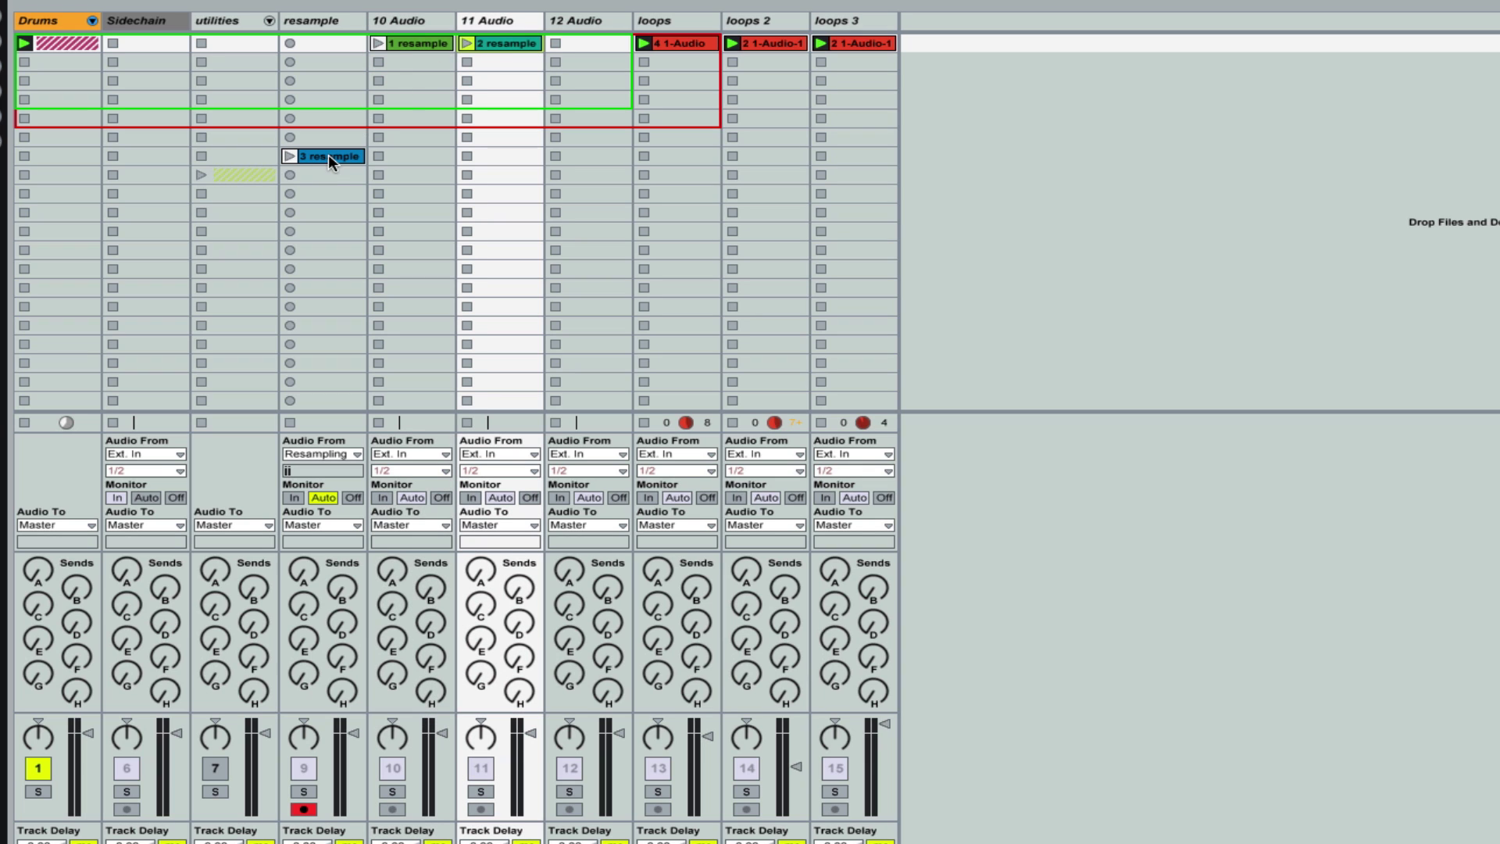
left_click_drag(328, 156, 566, 44)
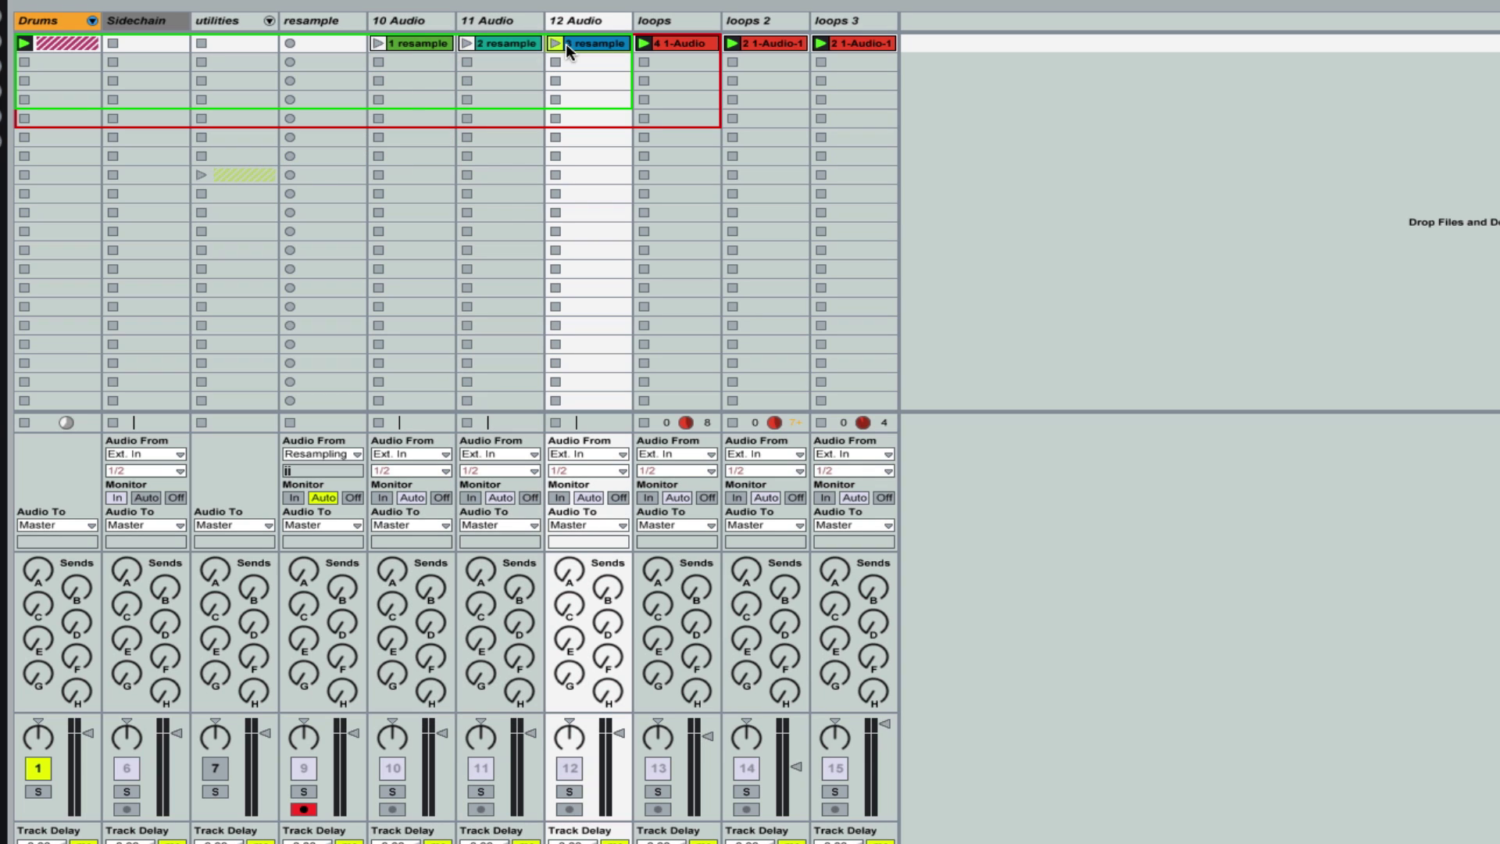
- Rename 10 Audio to kick, 11 Audio to snare and 12 Audio to hh
left_click(394, 28)
key("ctrl+r")
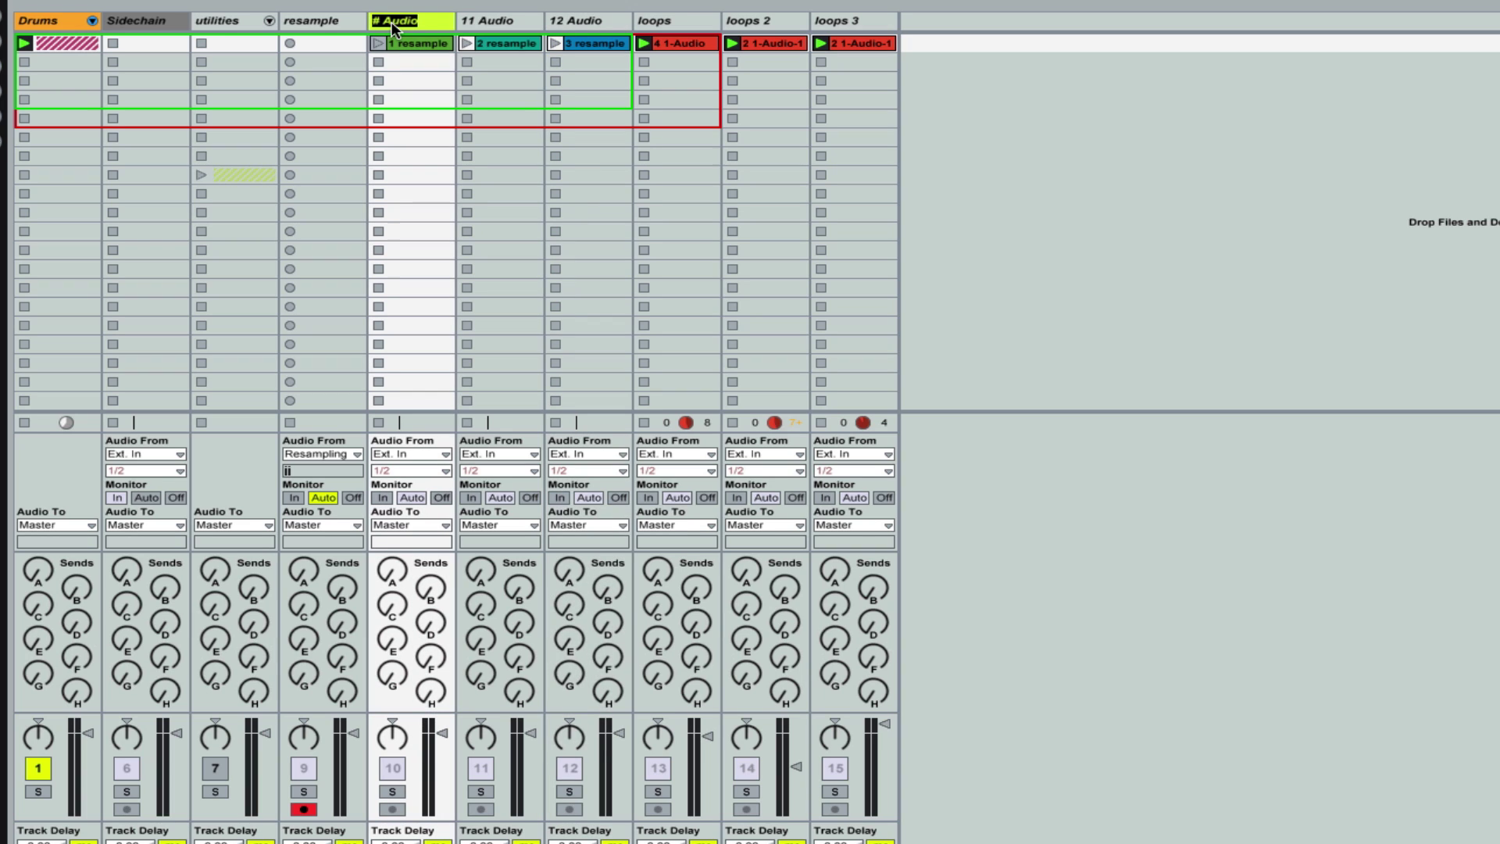
type("kick")
left_click(492, 24)
key("ctrl+r")
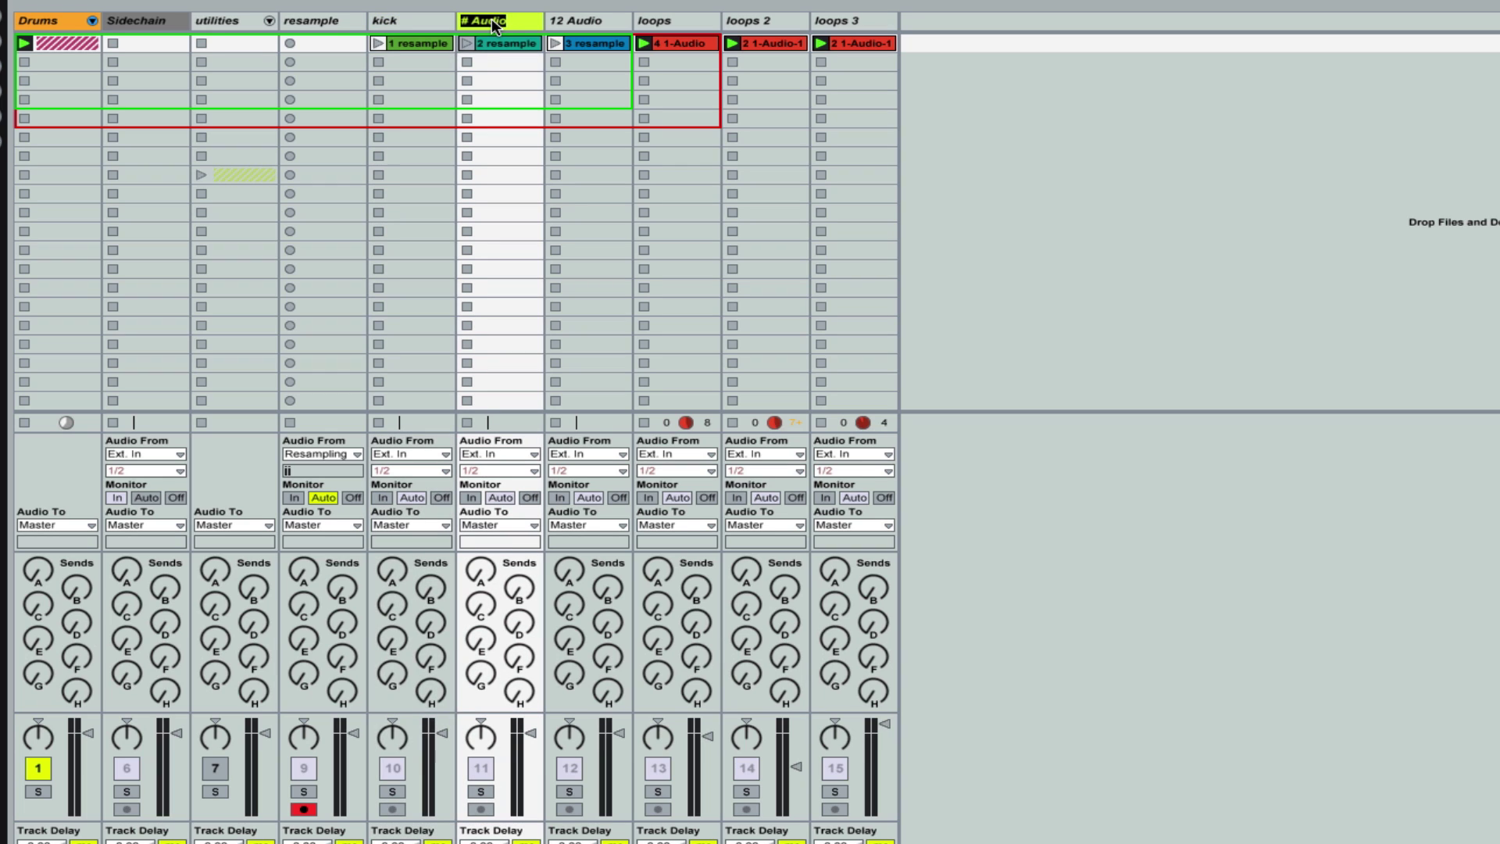
type("snare")
left_click(575, 20)
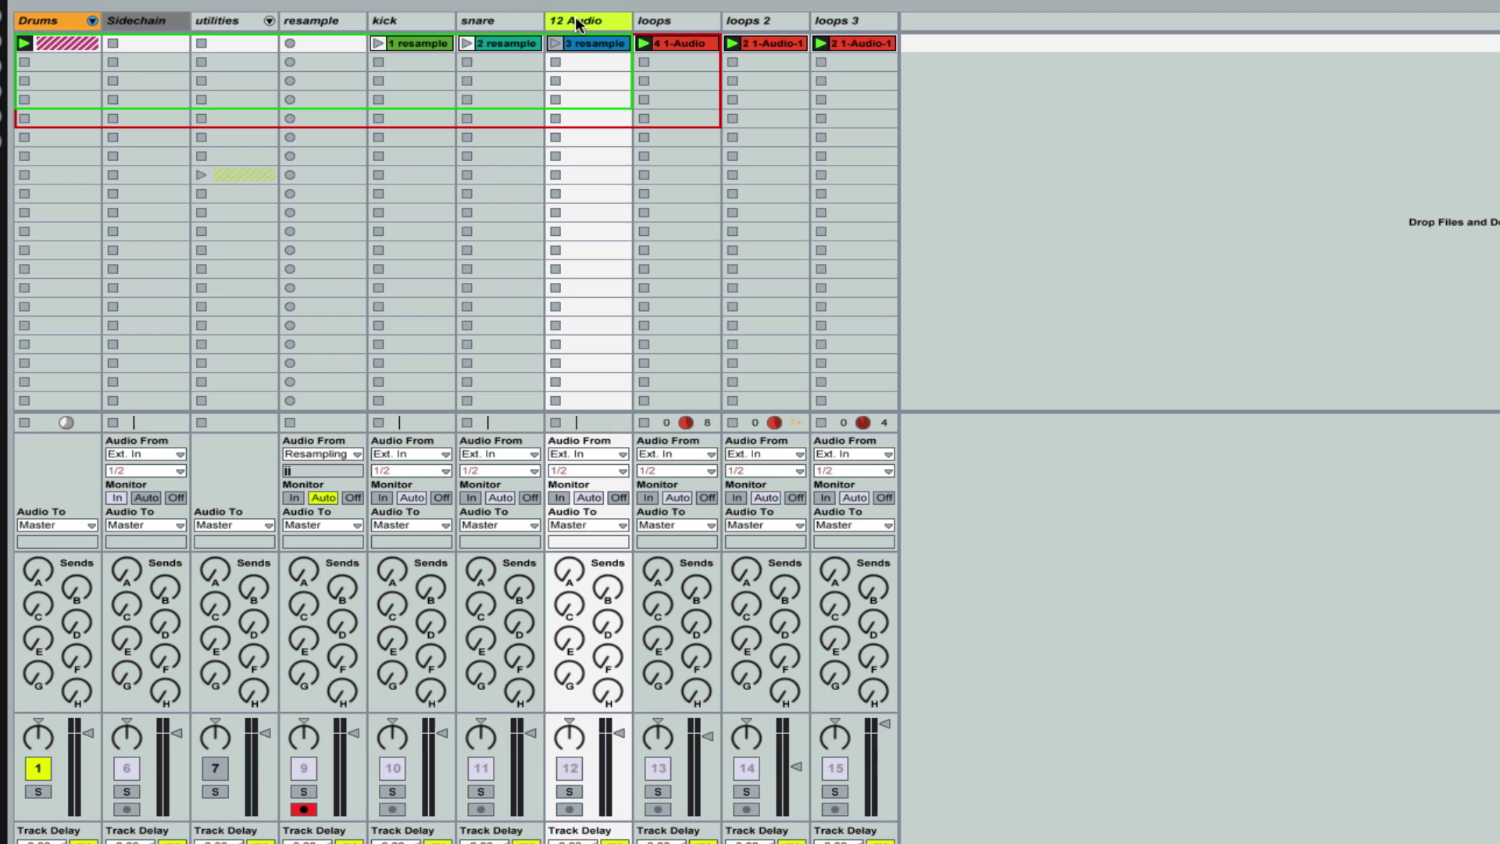
key("ctrl+r")
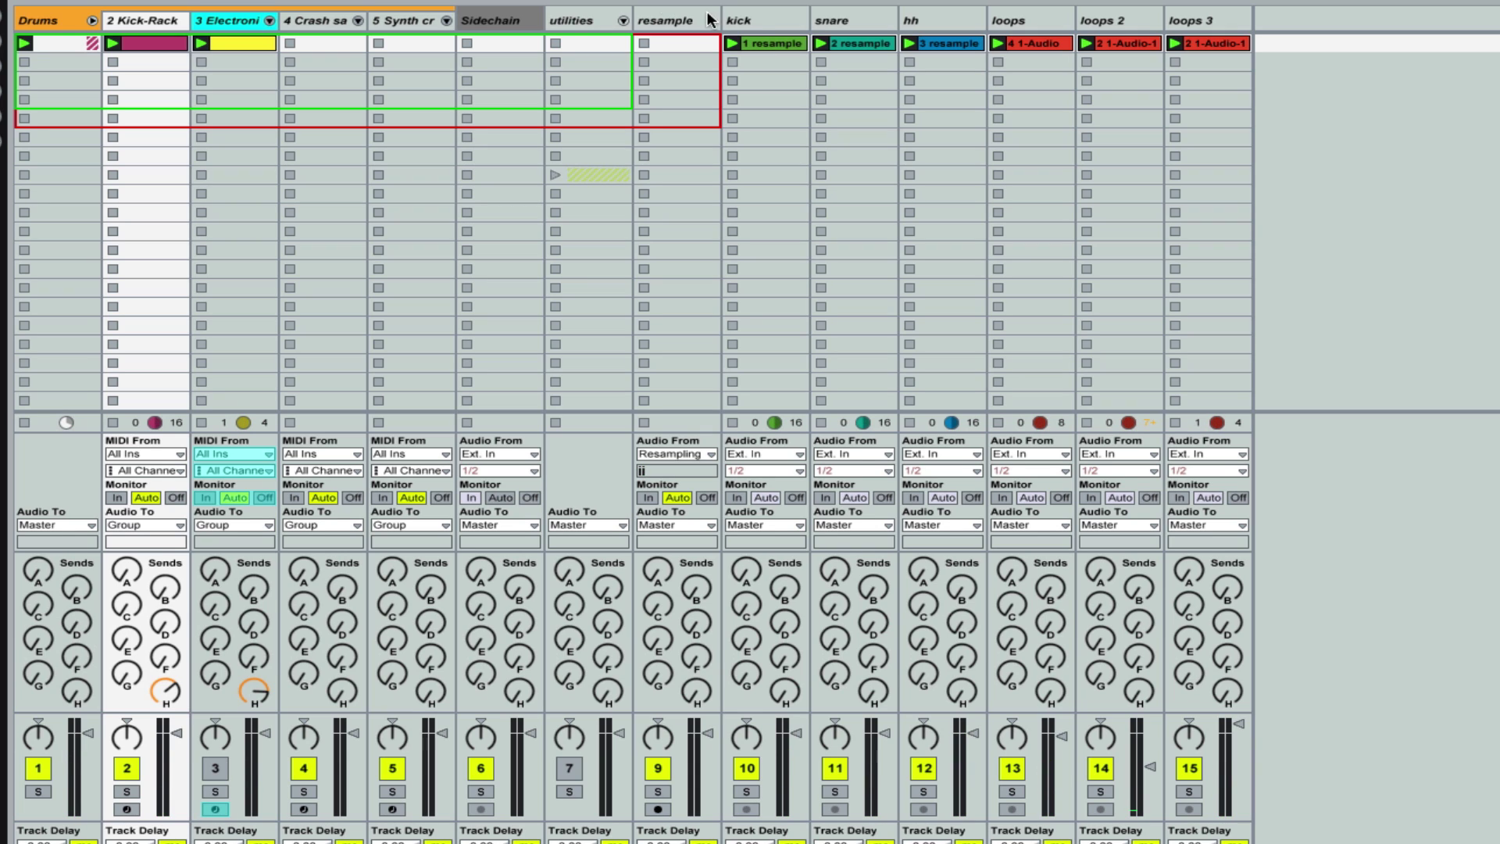
- Select the 1 through 3 resample clips, then switch to Arrangement view
left_click(772, 47)
left_click(937, 43)
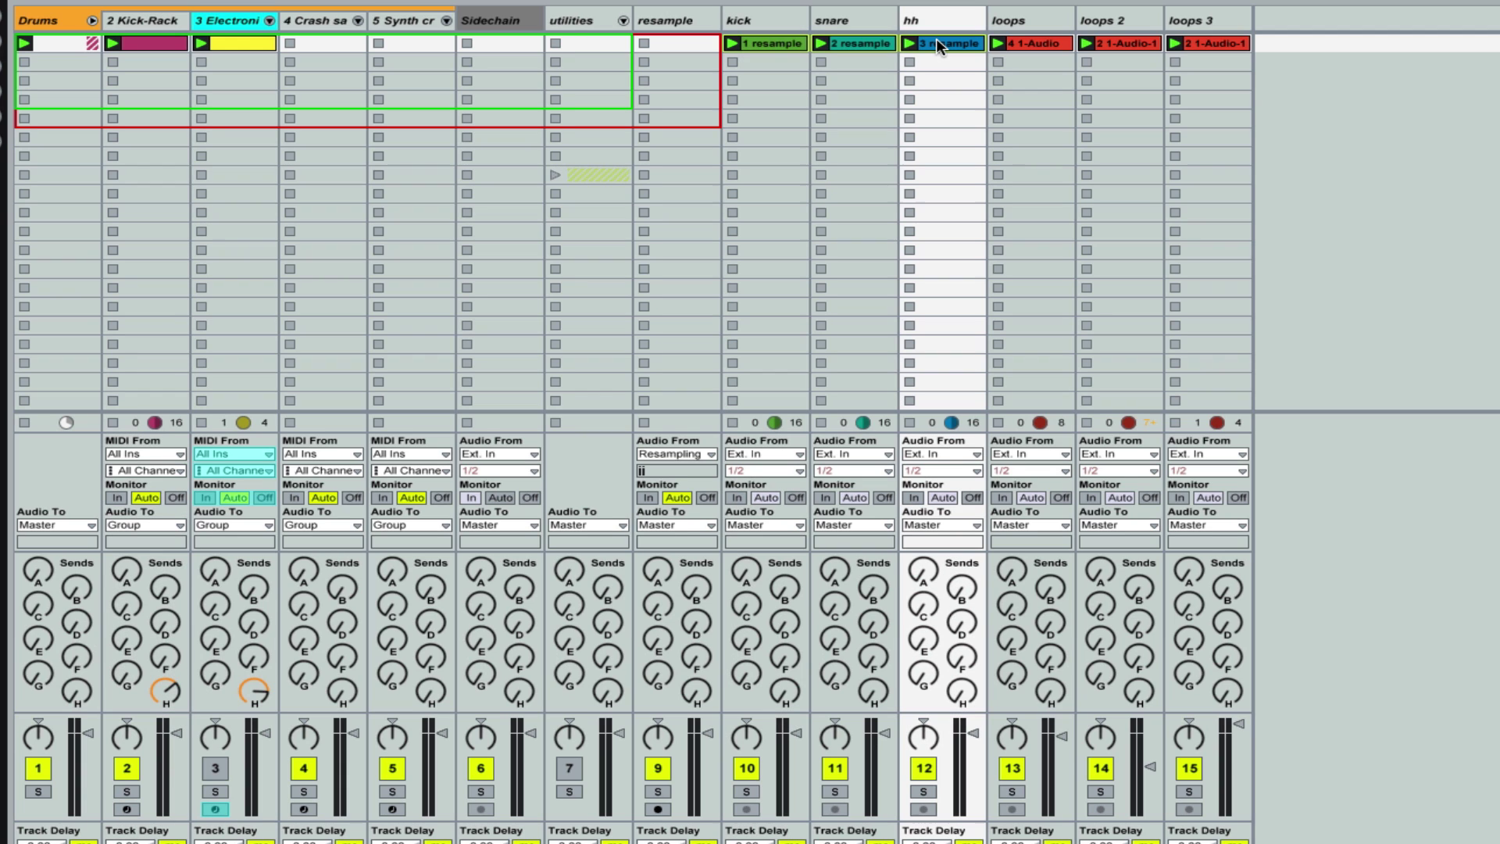
left_click(781, 41)
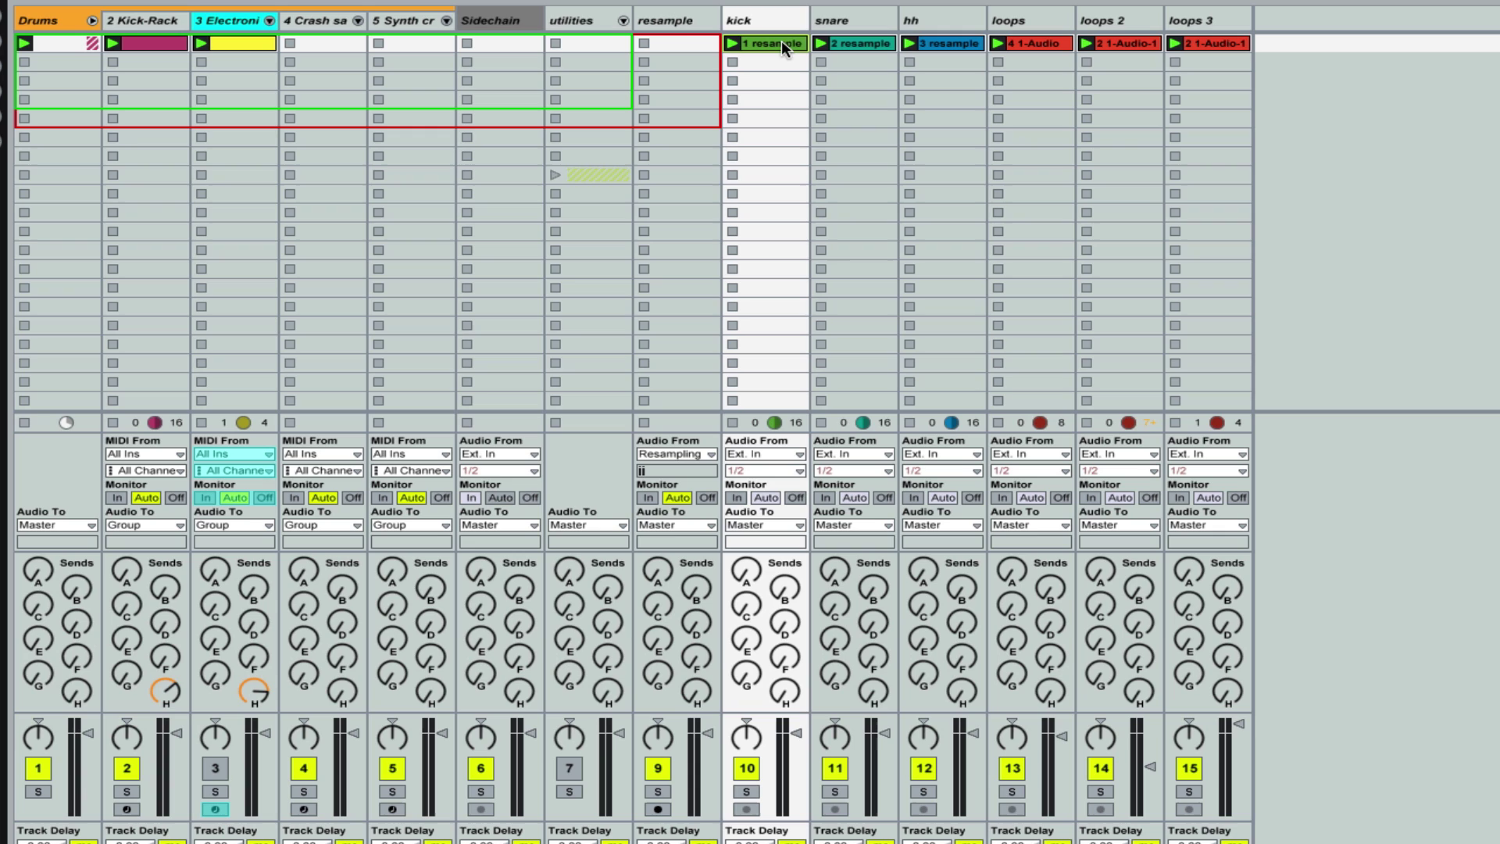
left_click(933, 40)
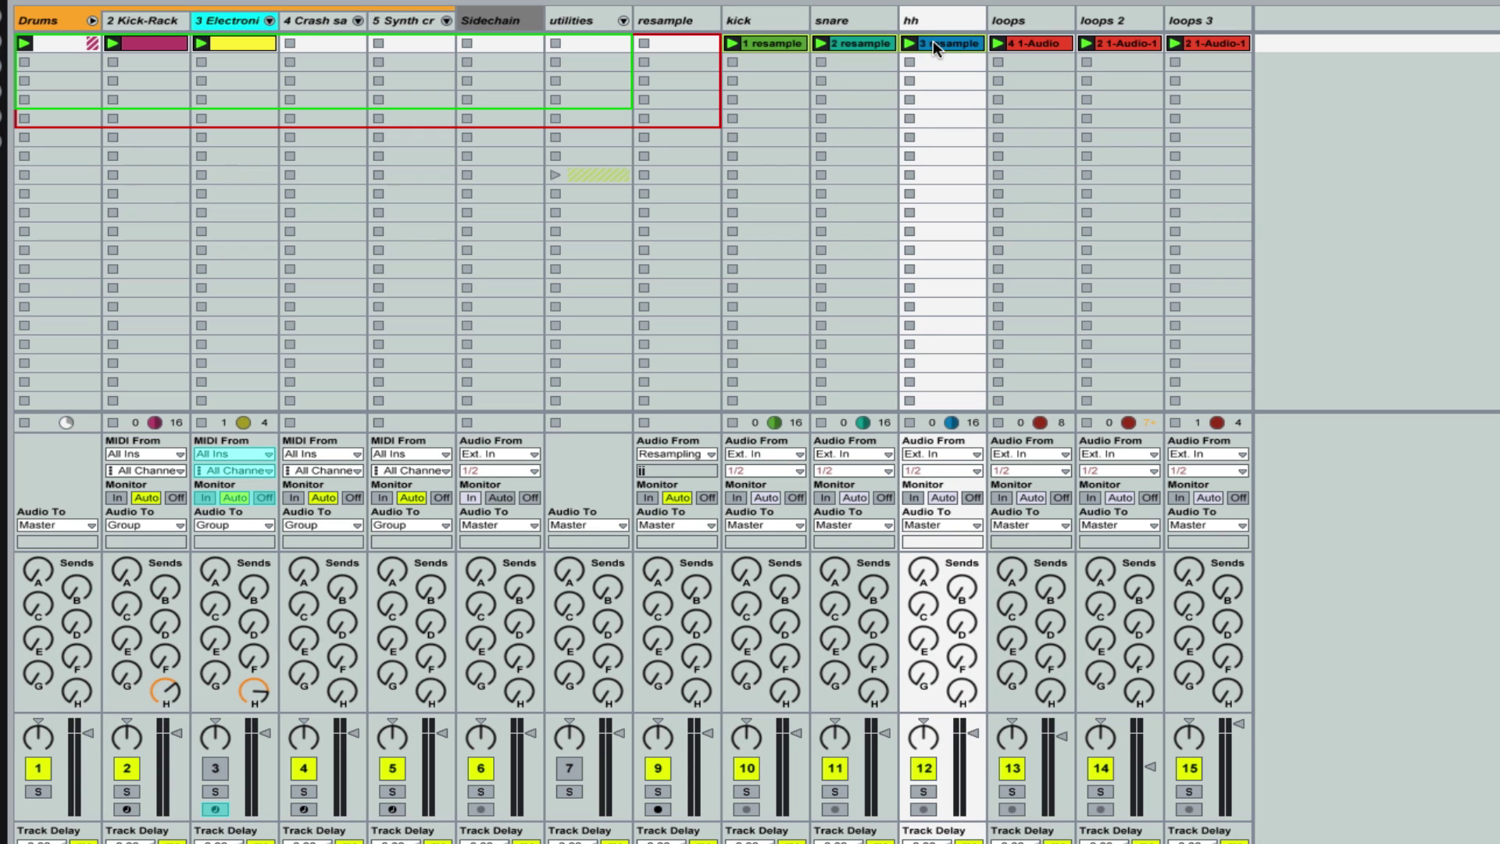
key("Tab")
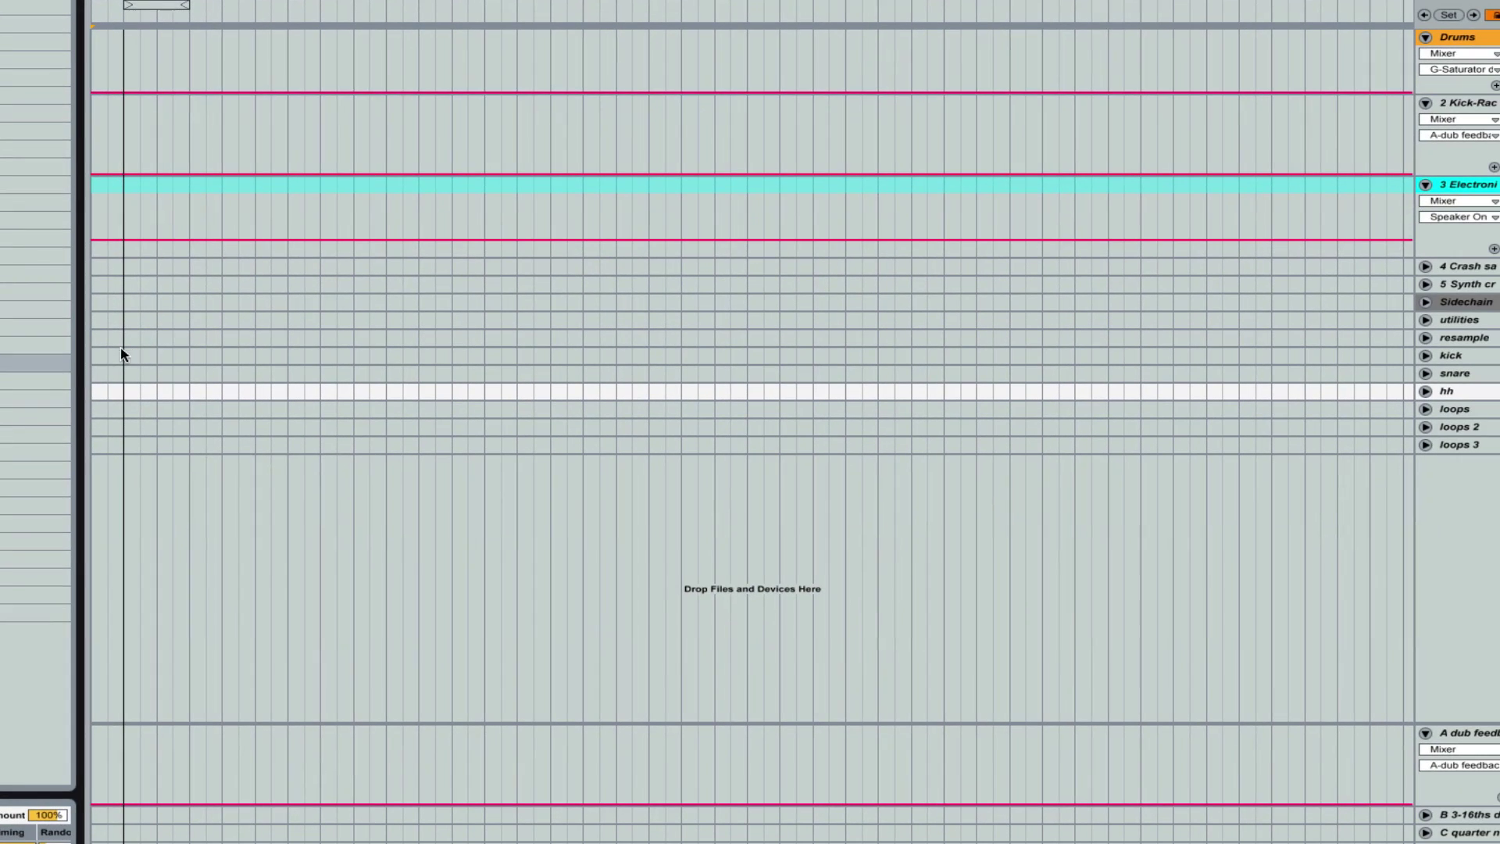
- Paste the three clips at the kick lane's start, unfold kick, snare and hh, and fold Drums
left_click(93, 359)
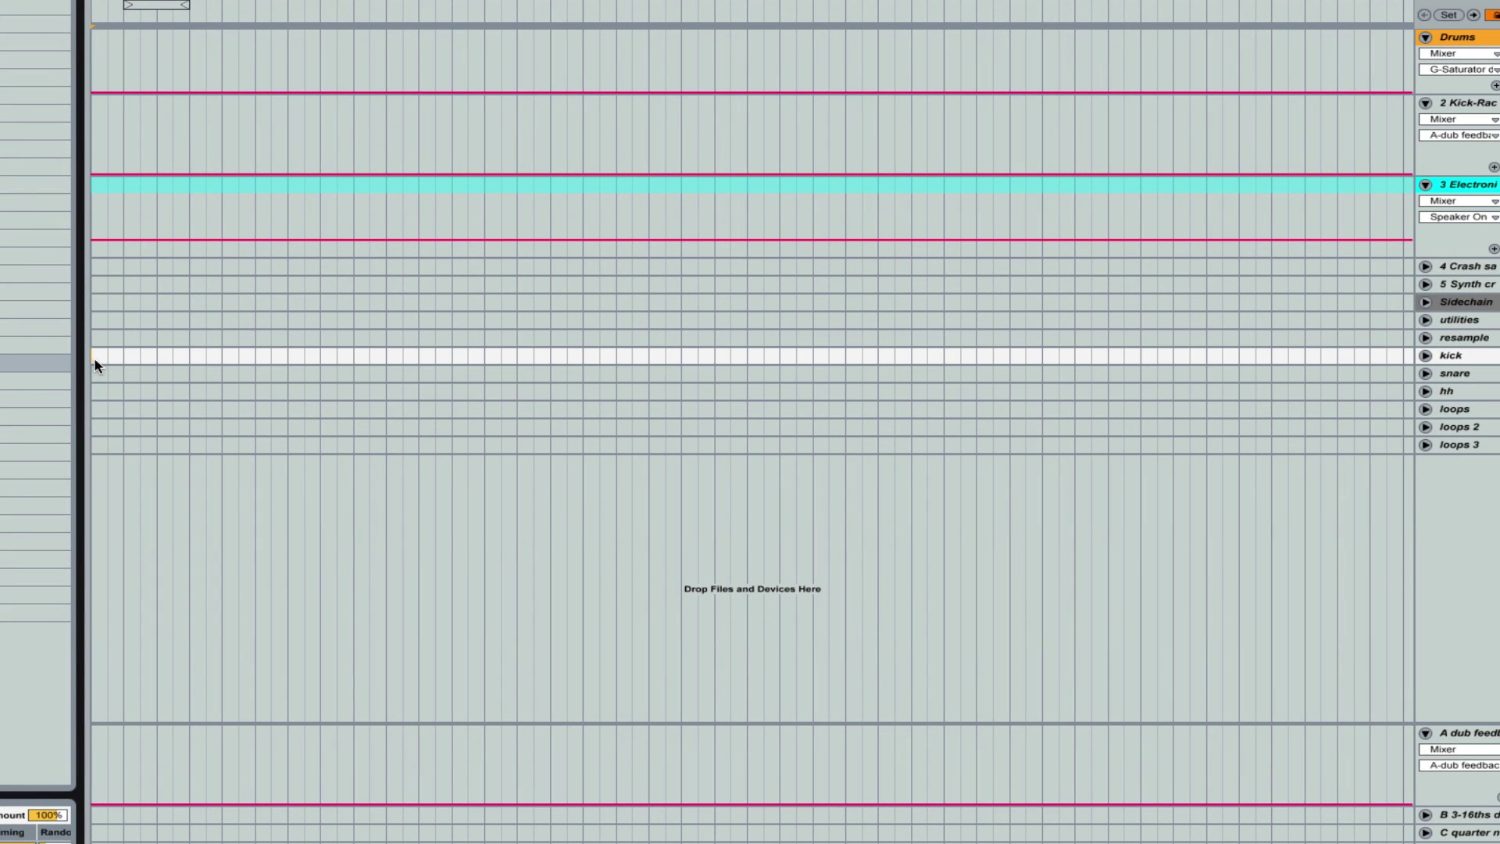
key("ctrl+v")
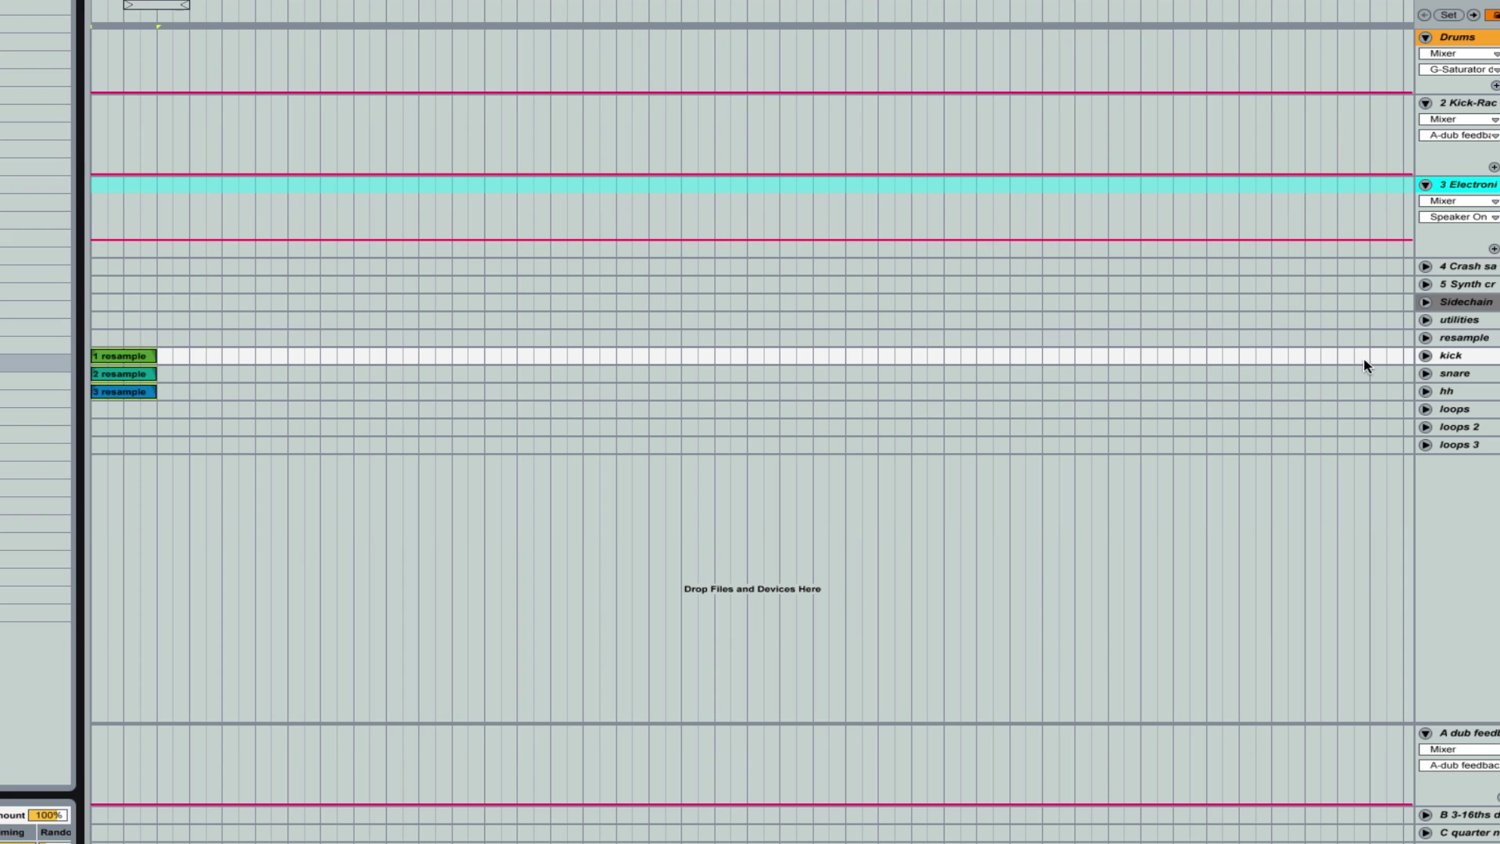
left_click(1446, 393, "shift")
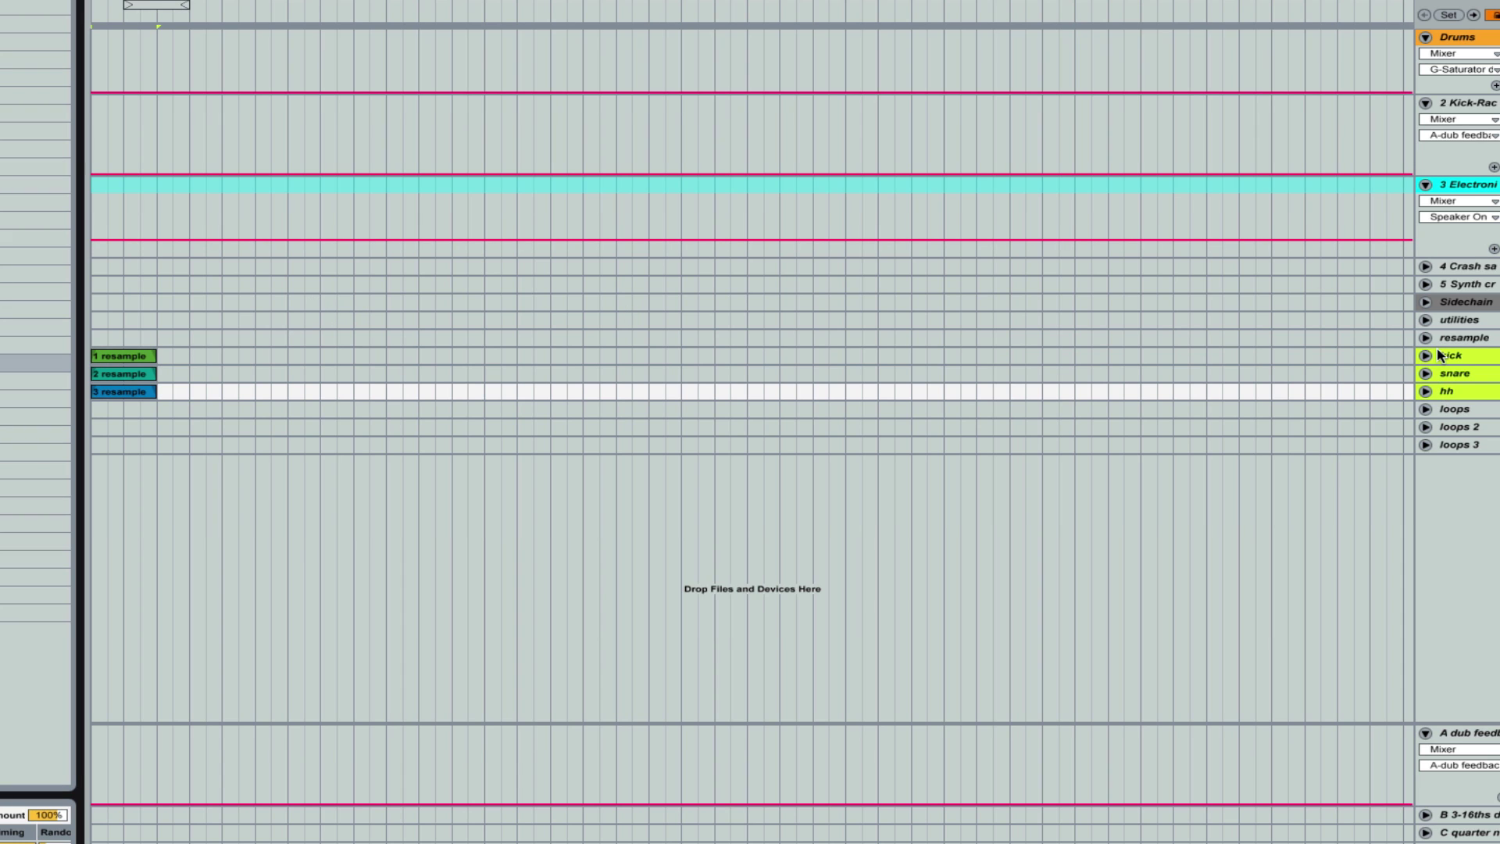
left_click(1426, 356)
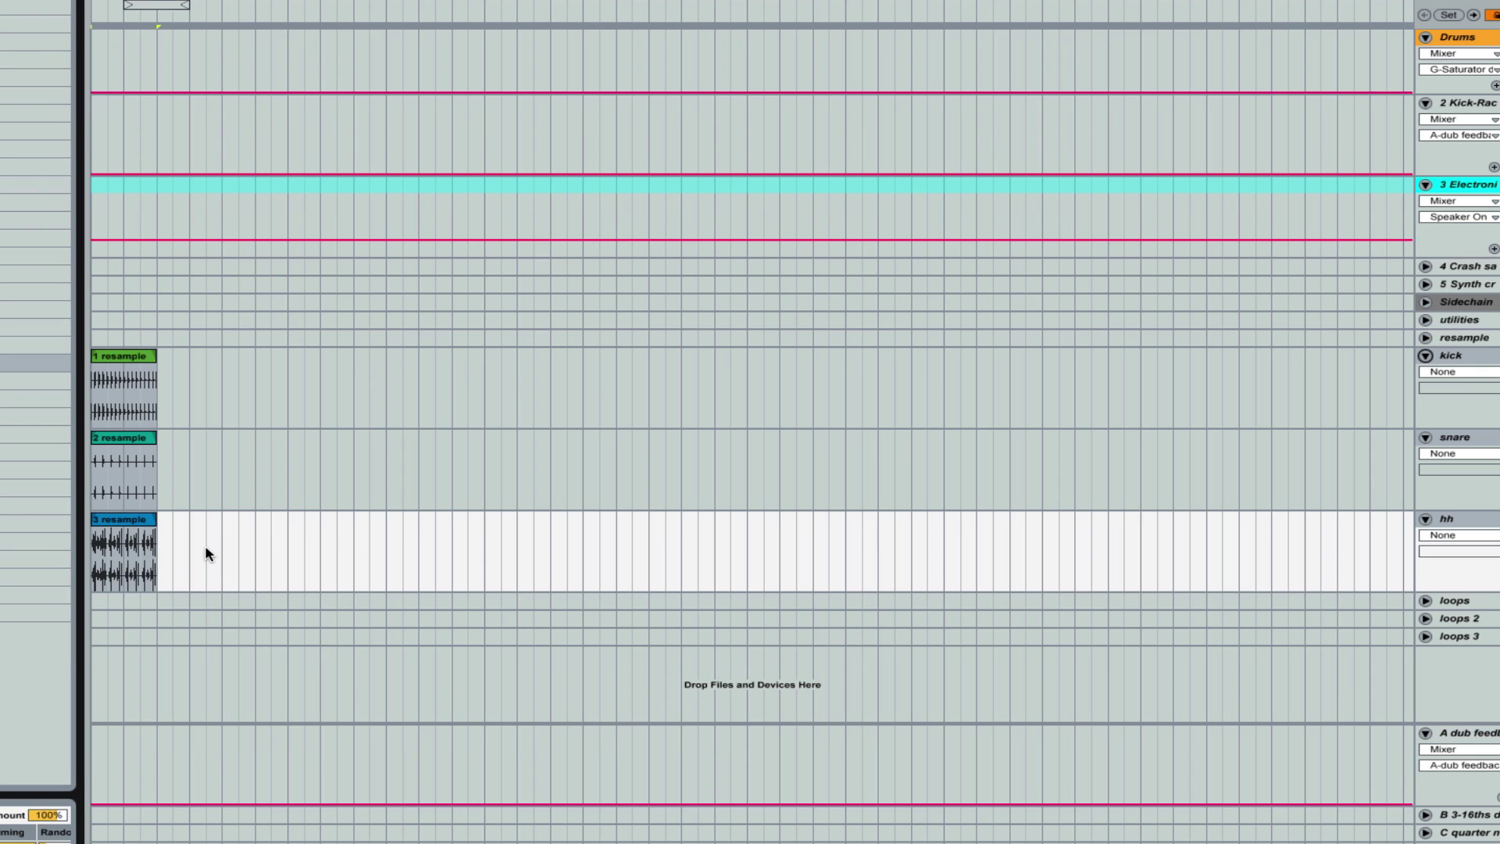
left_click(1426, 37)
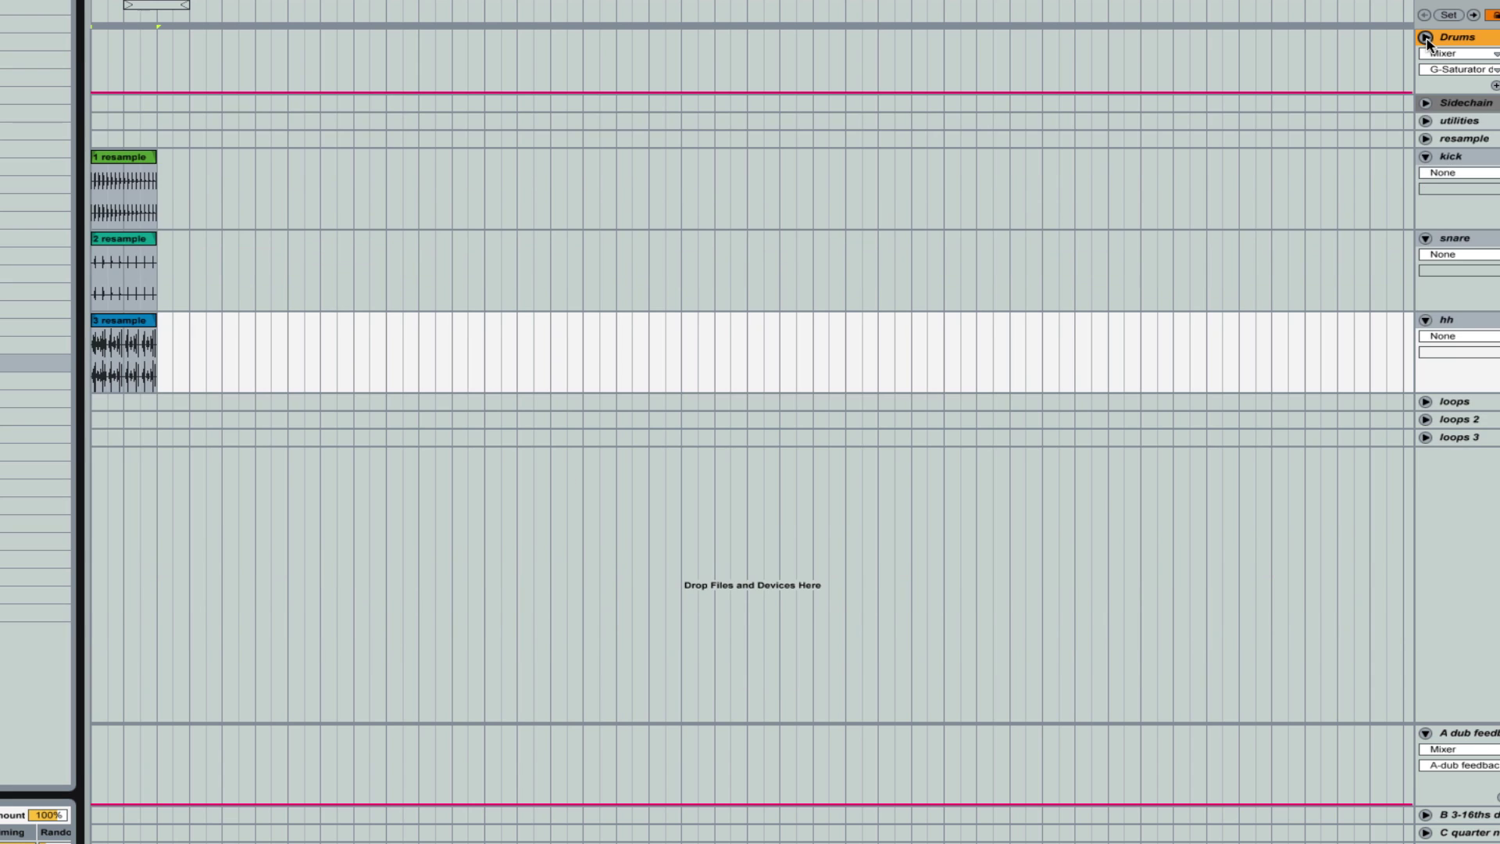